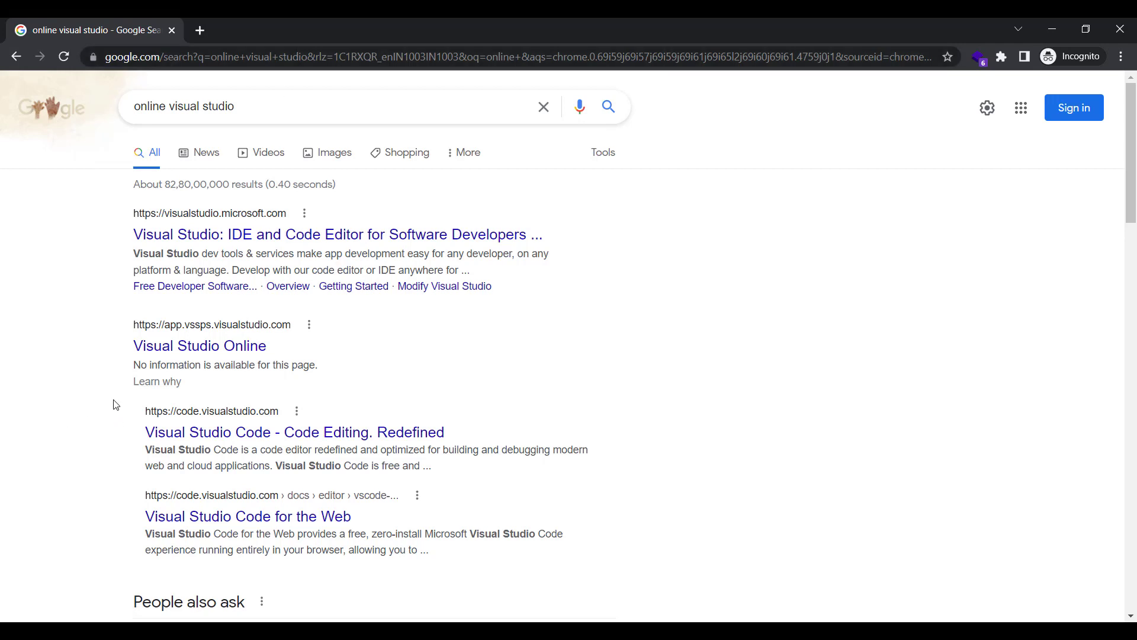
Open Visual Studio Online, sign in with the account e-mail, approve on the phone, and stay signed in
left_click(244, 347)
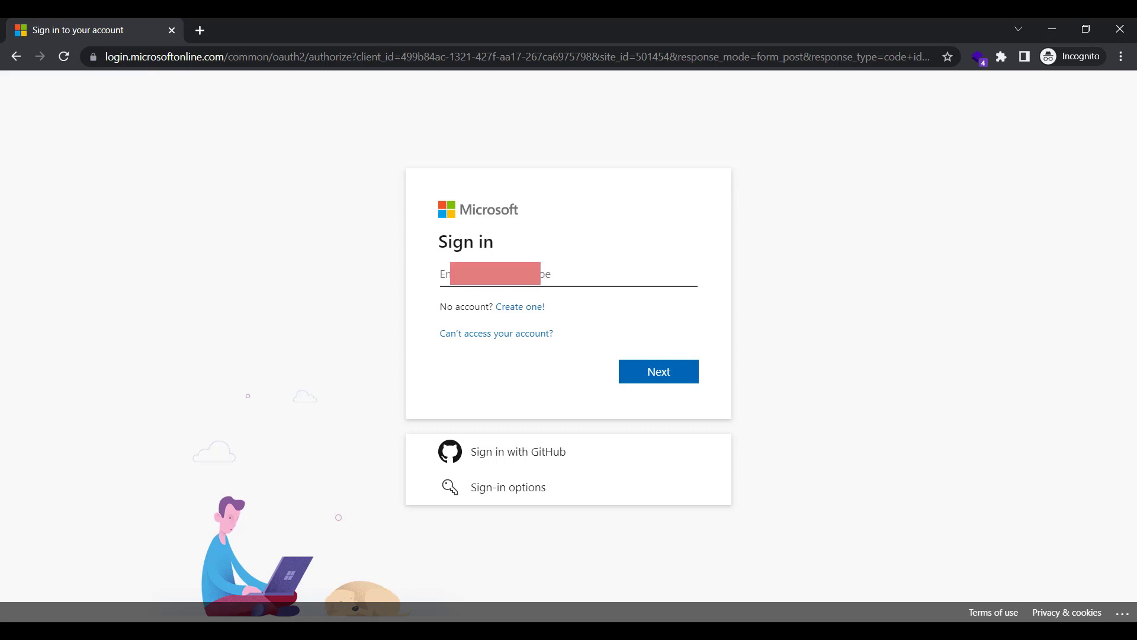
type("ra")
type("mail.com")
left_click(675, 384)
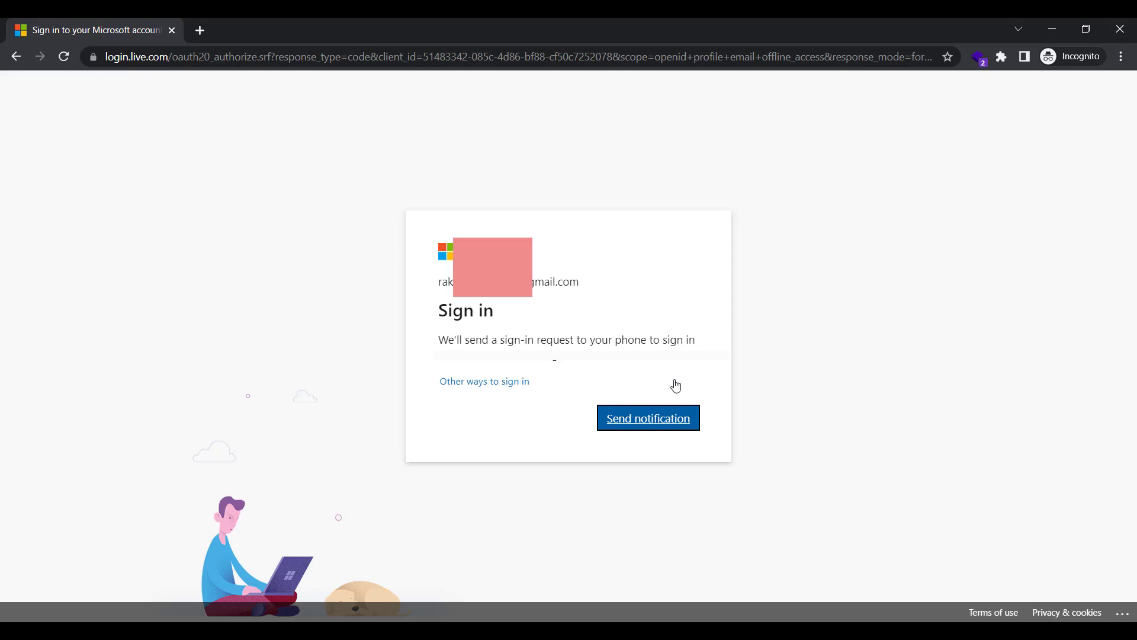
left_click(642, 424)
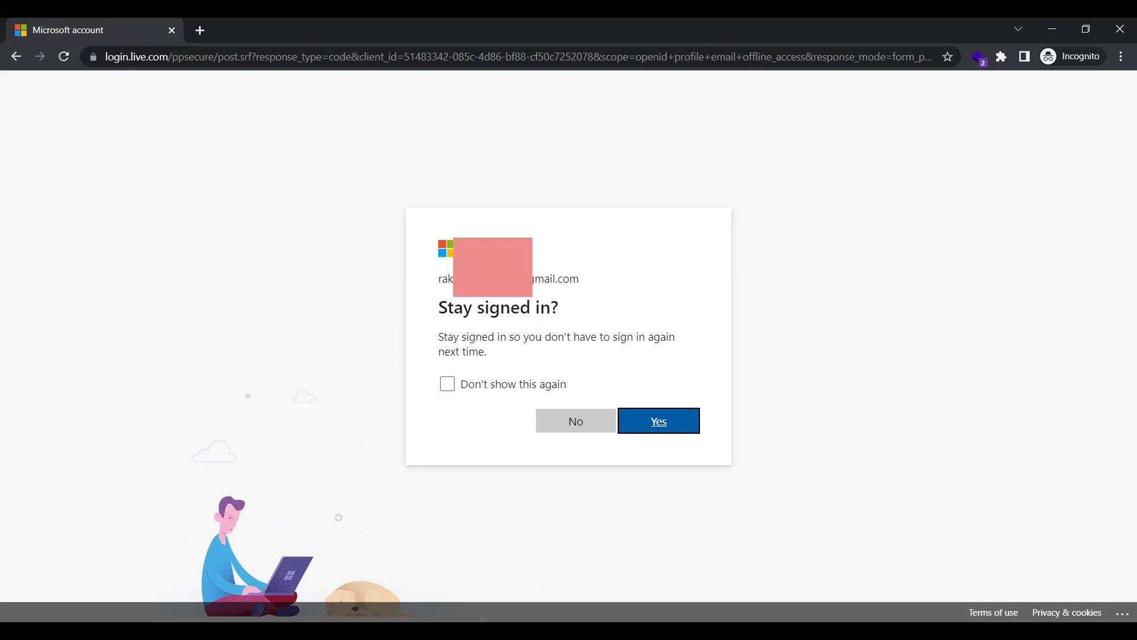
left_click(659, 424)
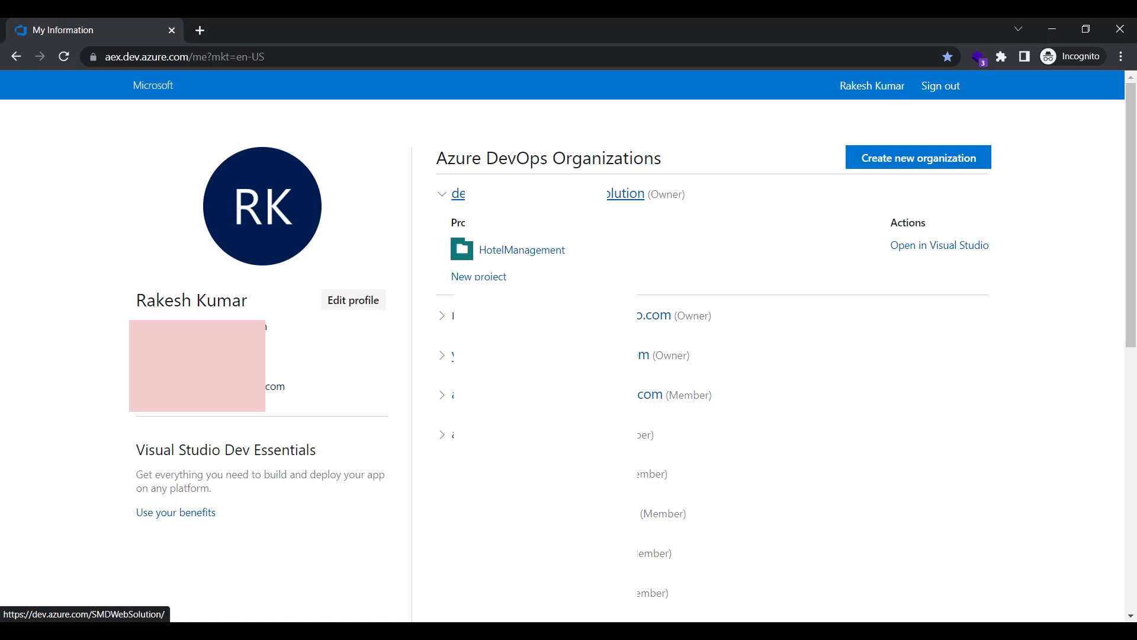
Open the organization's Projects home page, showing HotelManagement, in a new tab
left_click(579, 198)
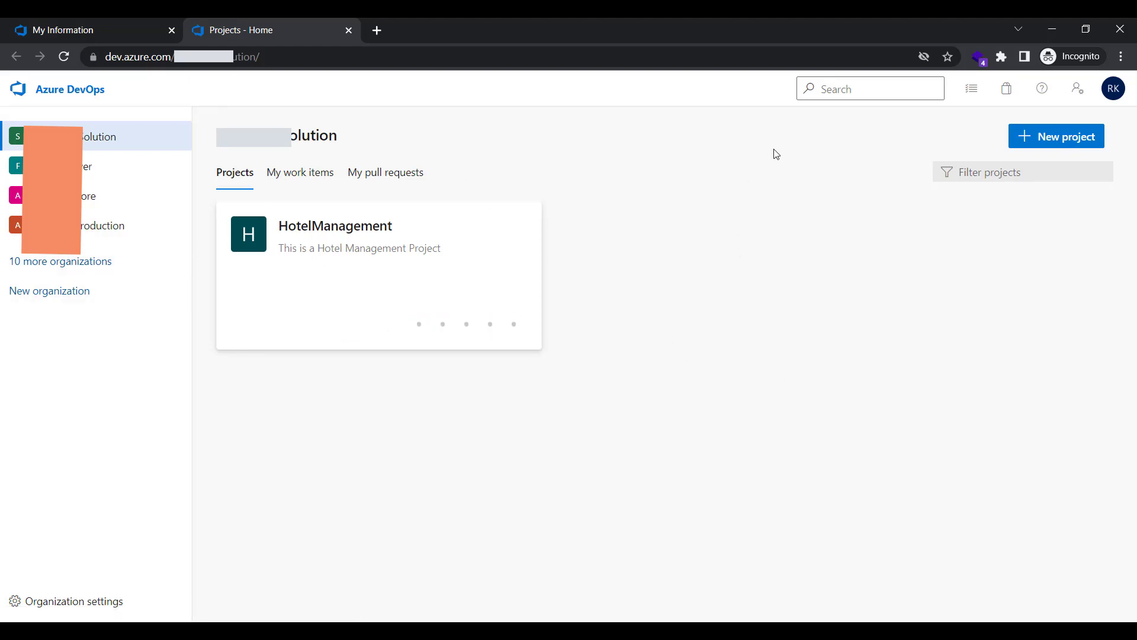
Start a new project named TestVSTS with description 'Test VSTS' and expand its Advanced options
left_click(1041, 144)
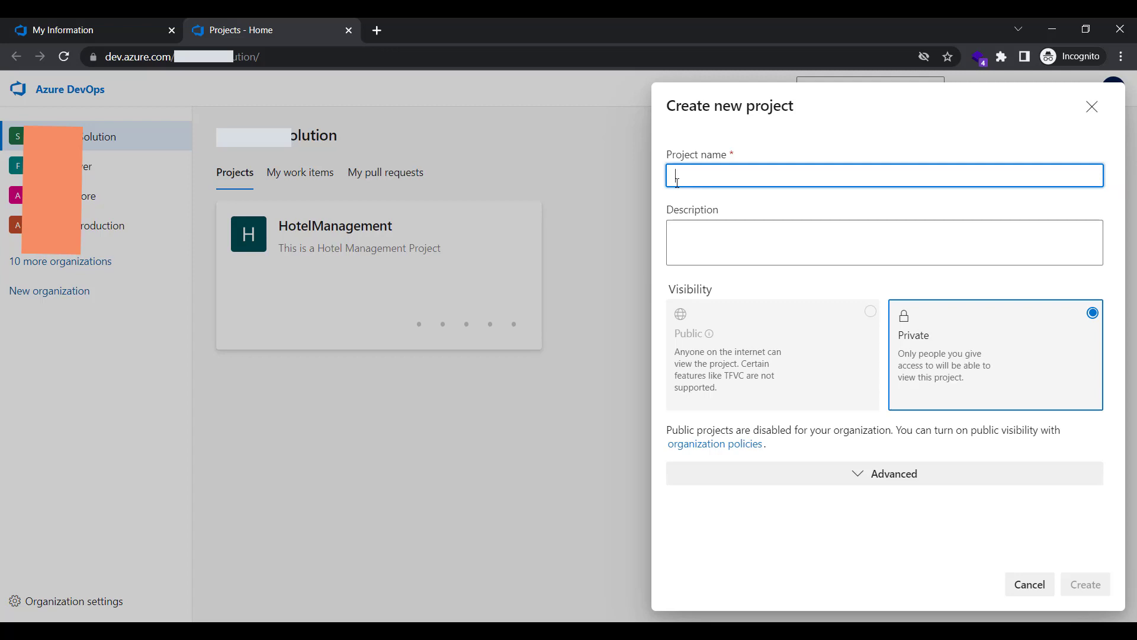
type("Test")
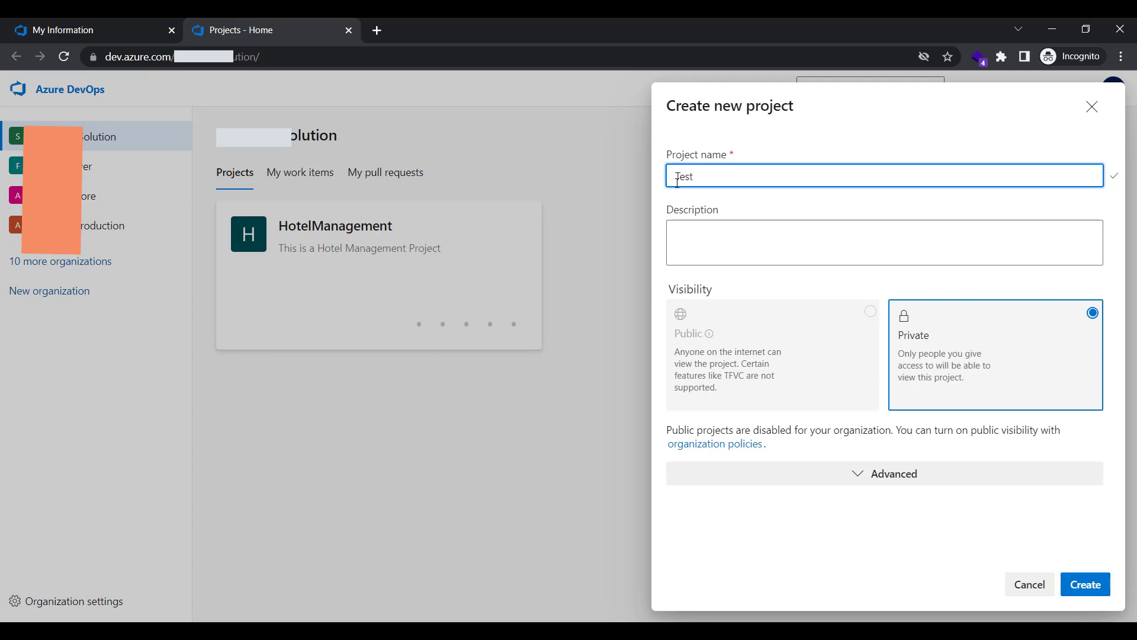
type("VSTS")
left_click(716, 251)
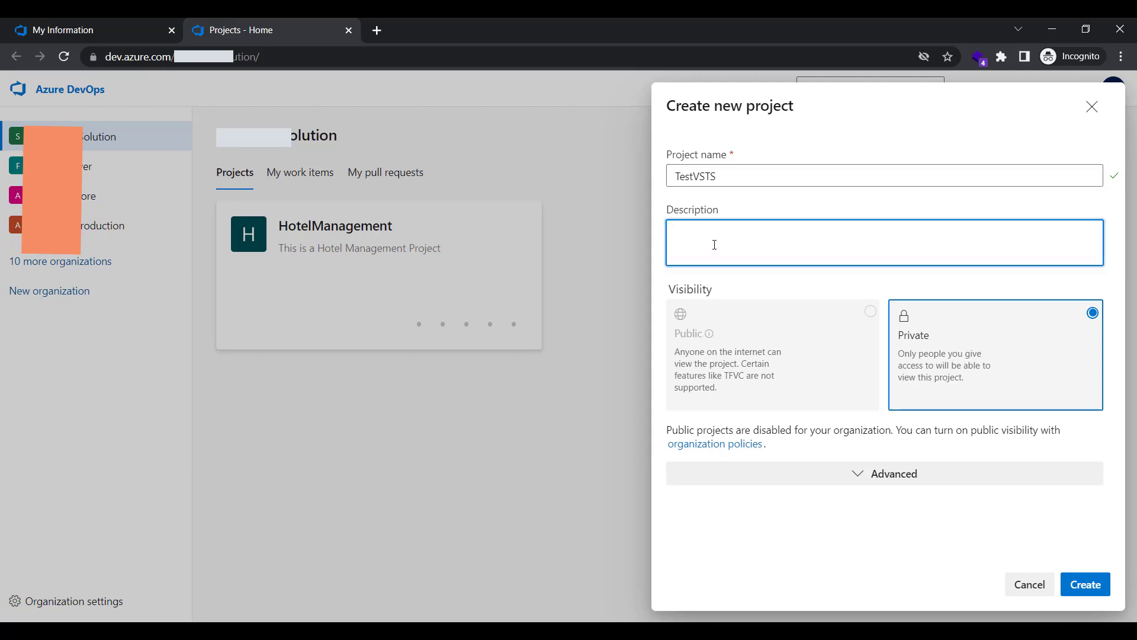
type("Test VSTS")
left_click(882, 481)
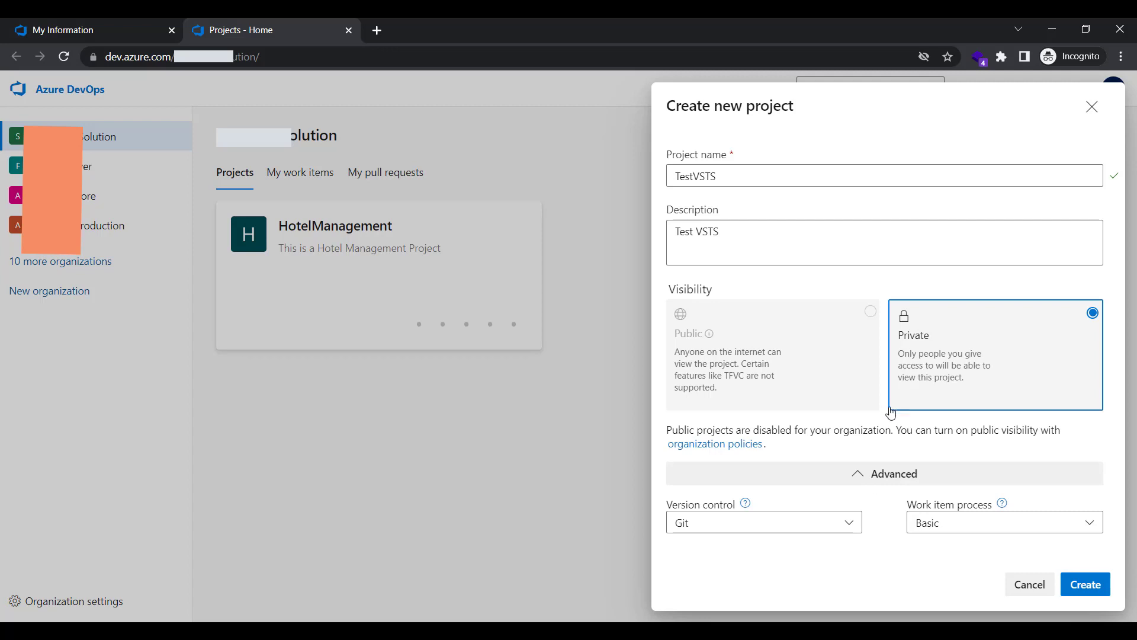
Choose Team Foundation Version Control, keep the Basic process, and create the TestVSTS project
left_click(747, 529)
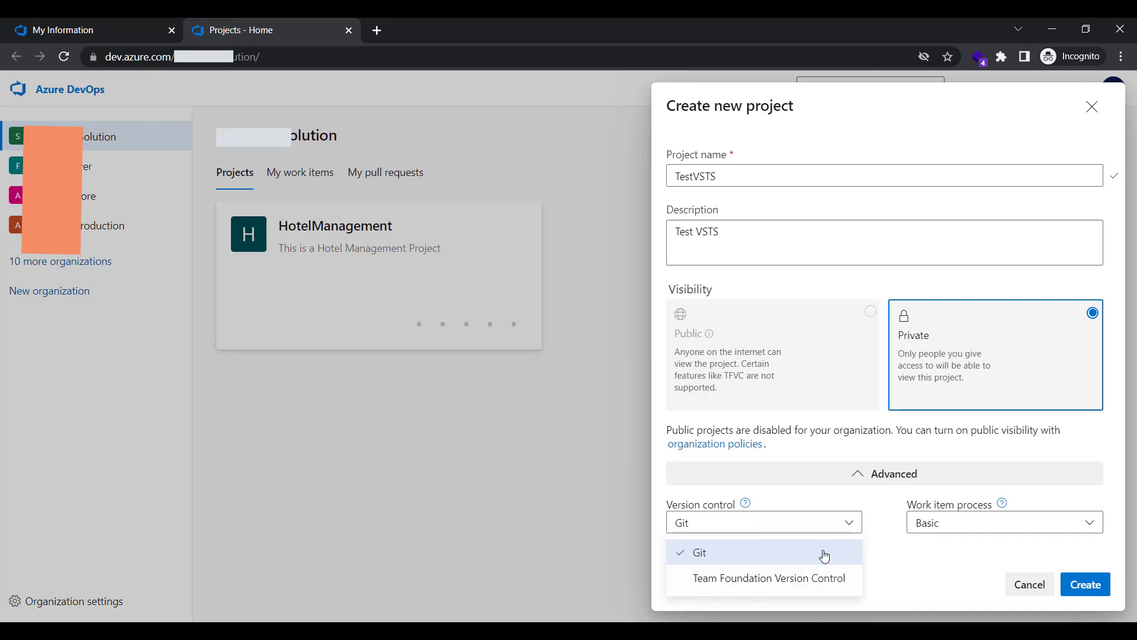
left_click(720, 590)
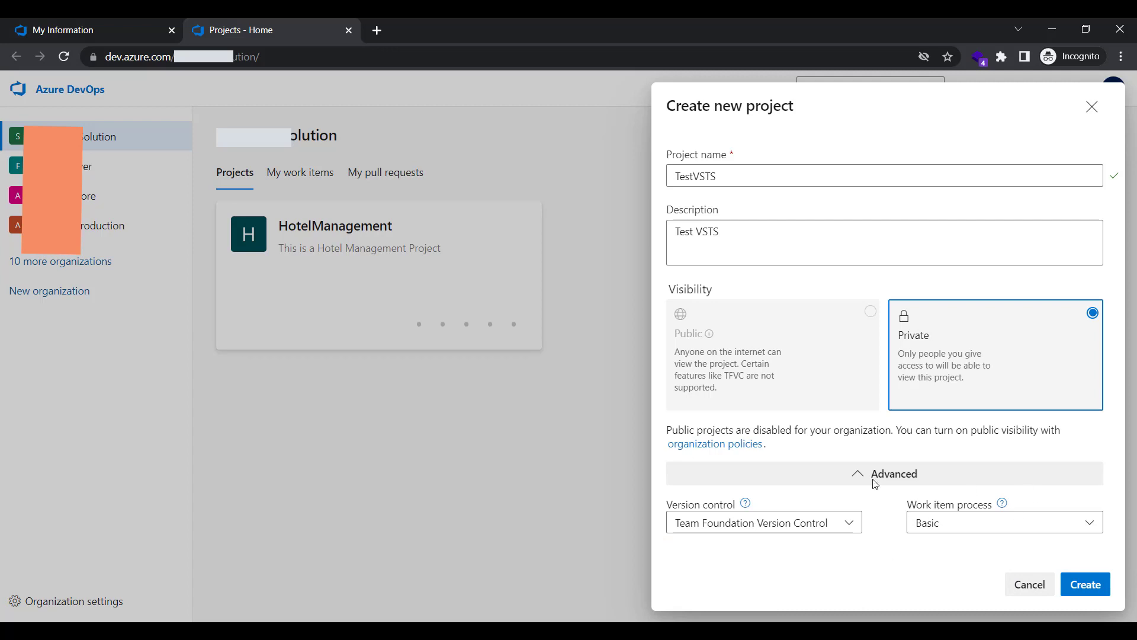
left_click(972, 527)
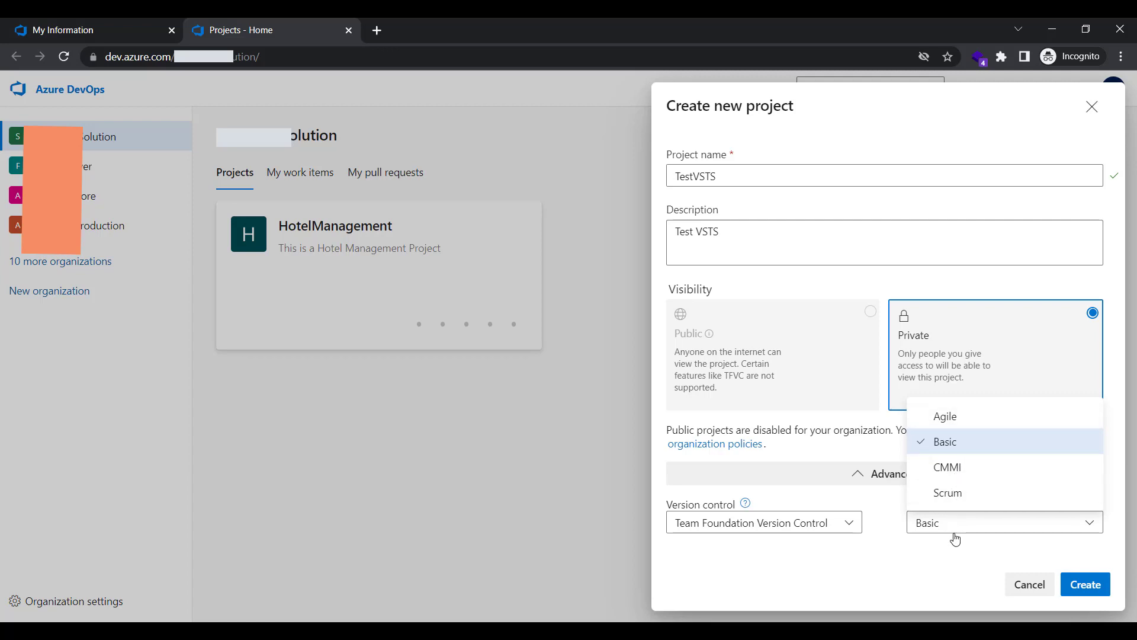
left_click(923, 570)
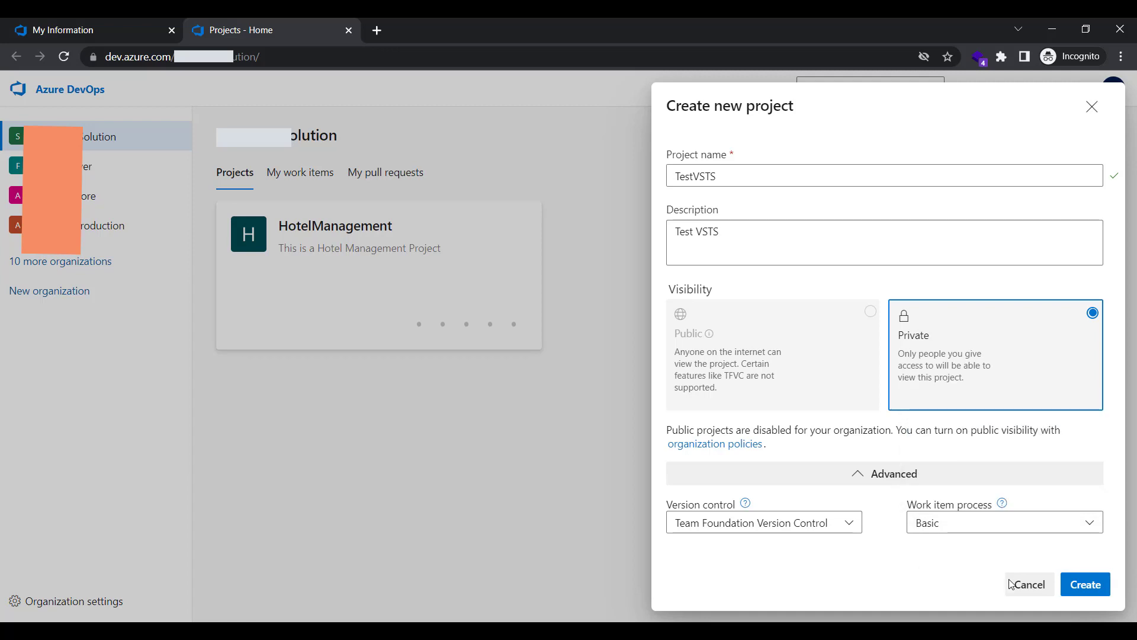
left_click(1092, 590)
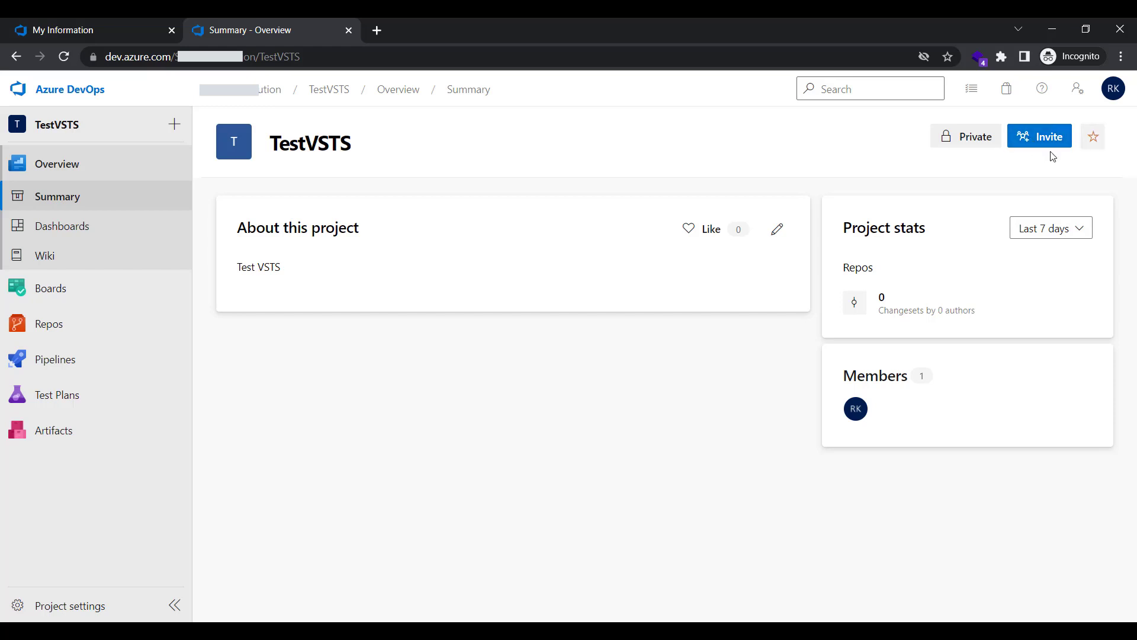
Dismiss the Invite members panel without inviting anyone and go to the TestVSTS Repos files
left_click(1039, 138)
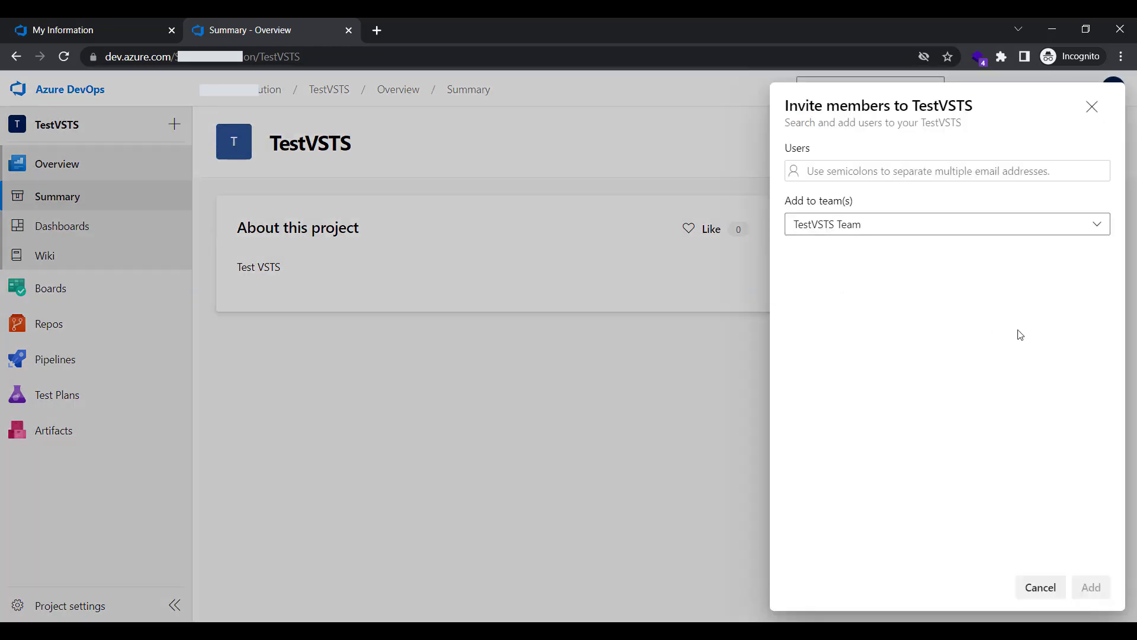
left_click(876, 170)
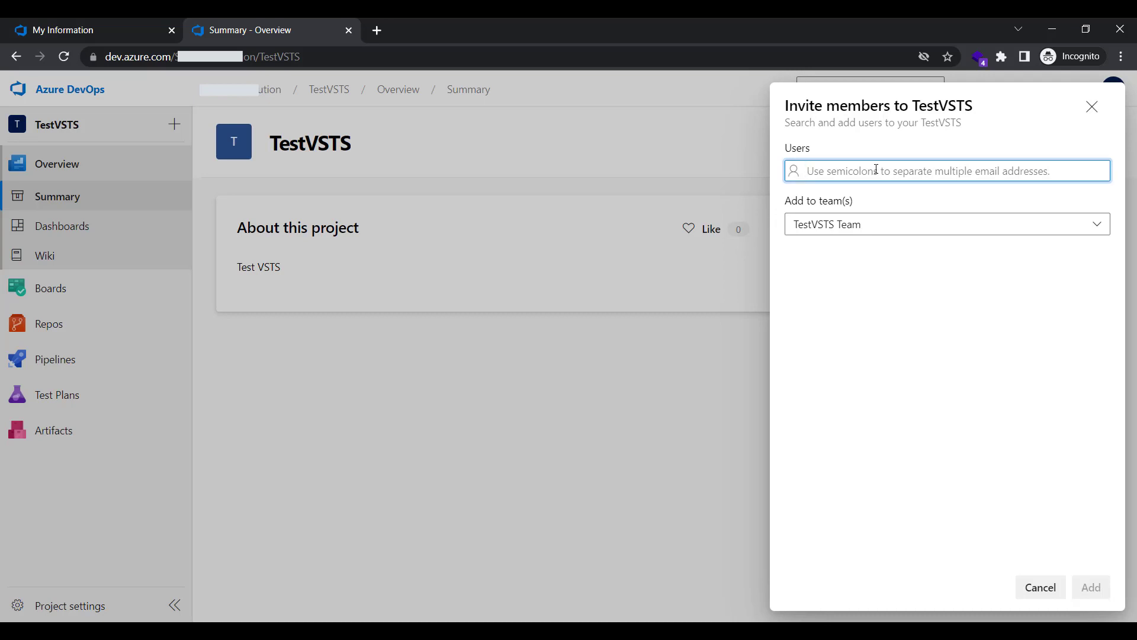
left_click(1098, 110)
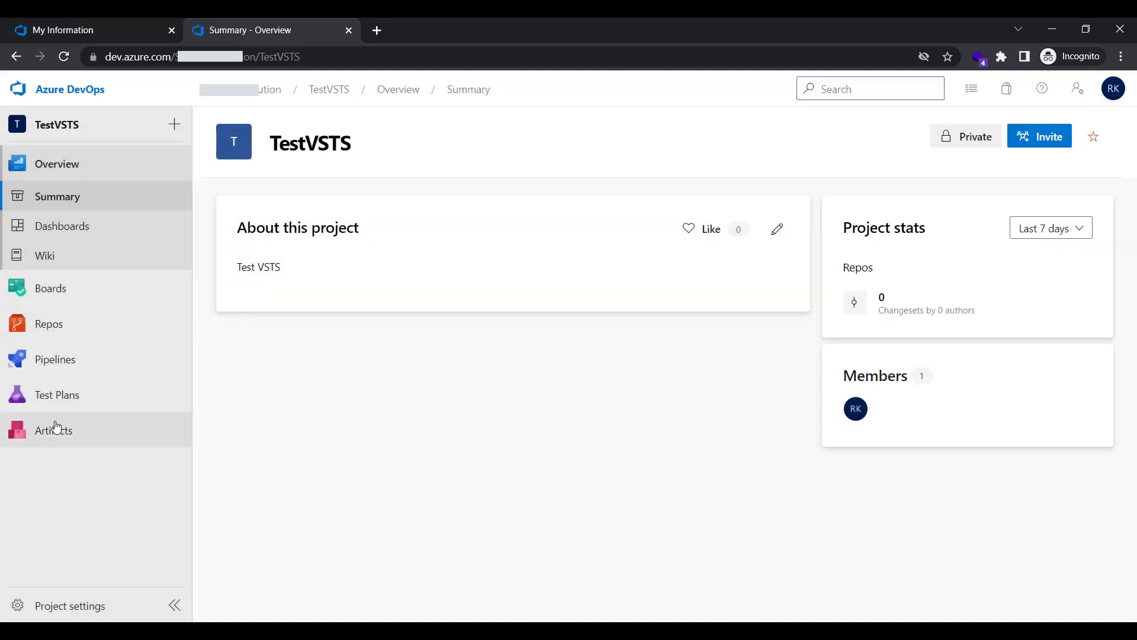
left_click(24, 327)
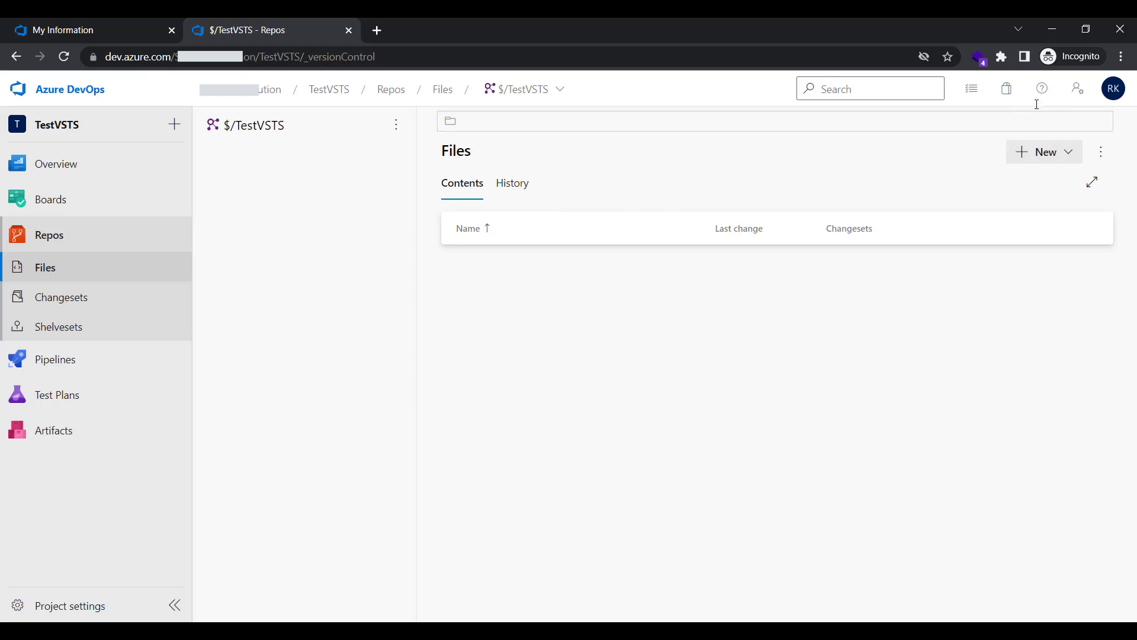
Minimise the browser after confirming $/TestVSTS is empty, returning to Visual Studio
left_click(1053, 29)
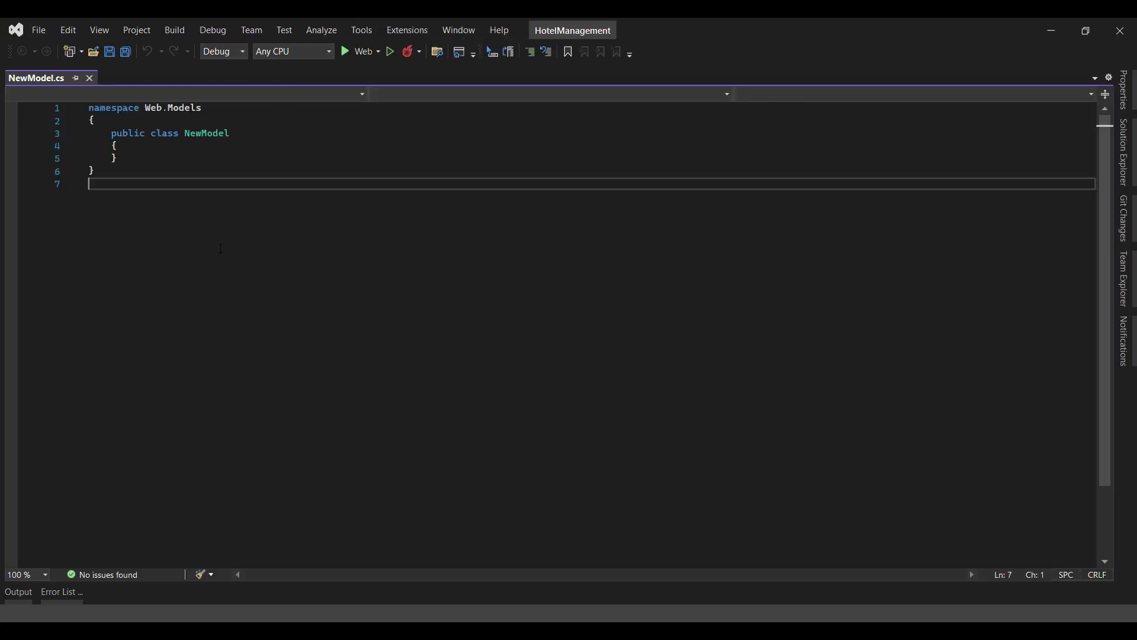
From File > New > Project, search templates for 'blank solu' and continue with Blank Solution
left_click(40, 34)
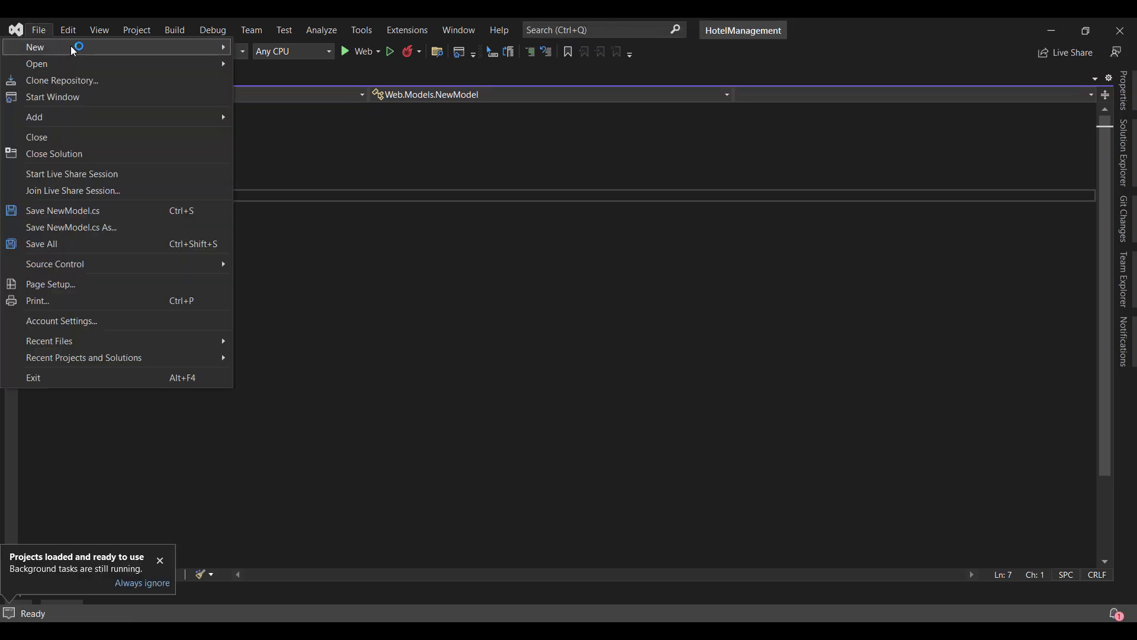
mouse_move(89, 48)
left_click(266, 50)
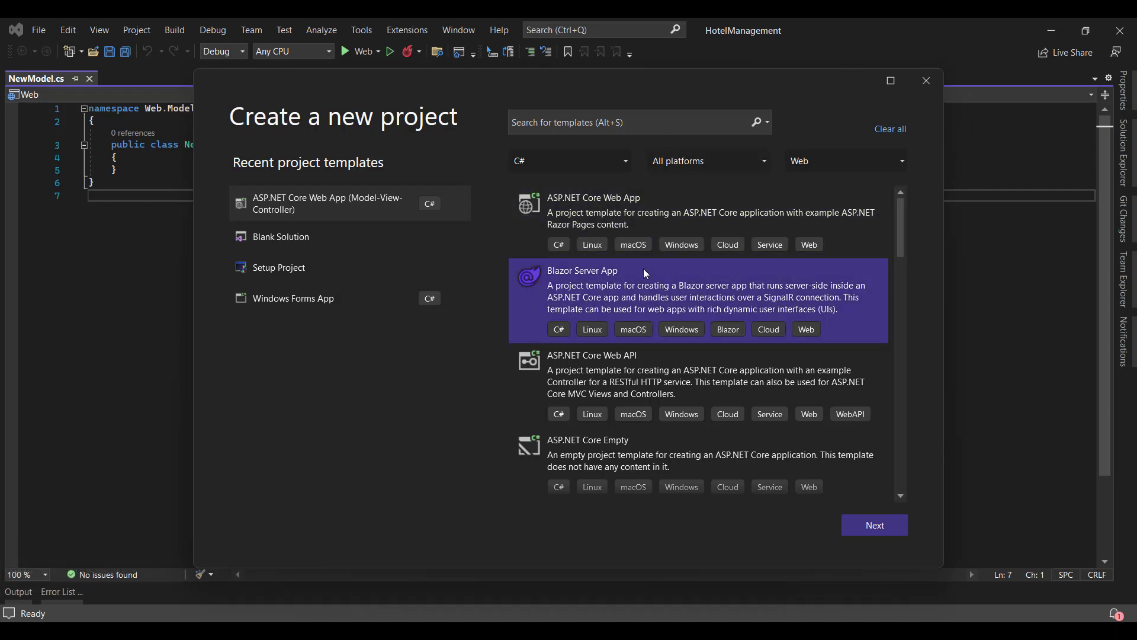
left_click(642, 200)
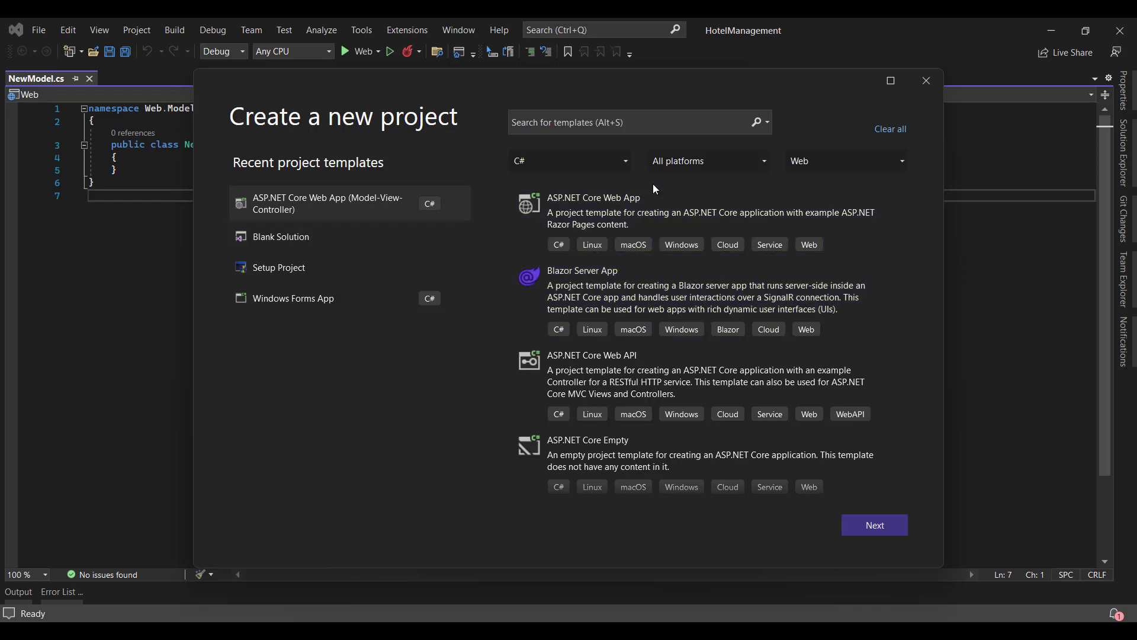
scroll(677, 212, "down", 2)
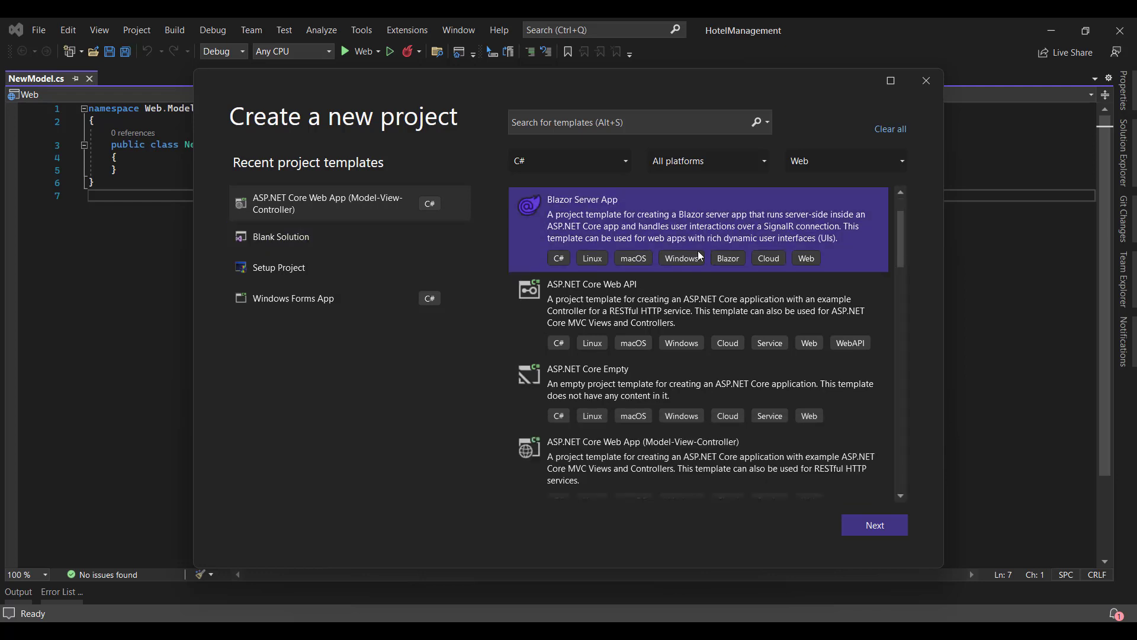
scroll(699, 255, "down", 3)
left_click(604, 122)
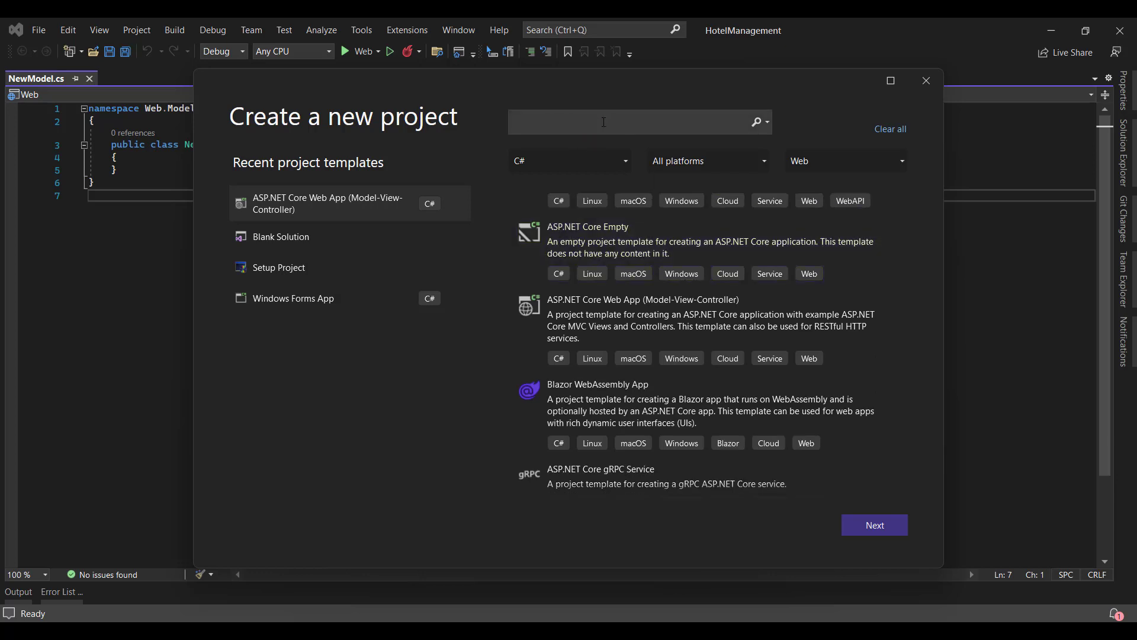
type("blank")
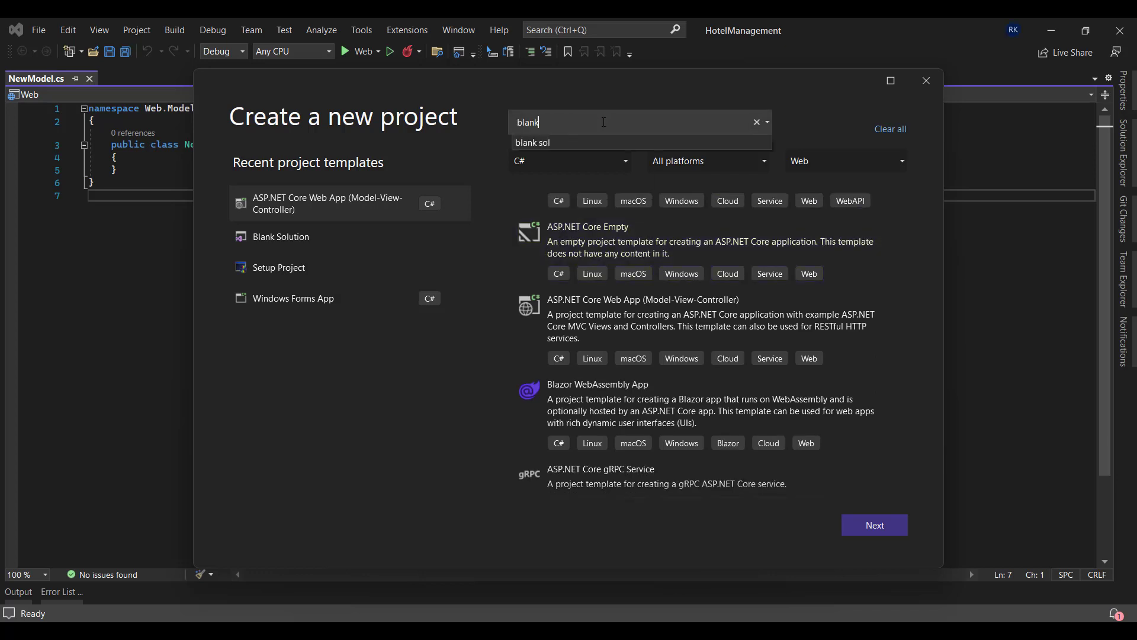
type(" solu")
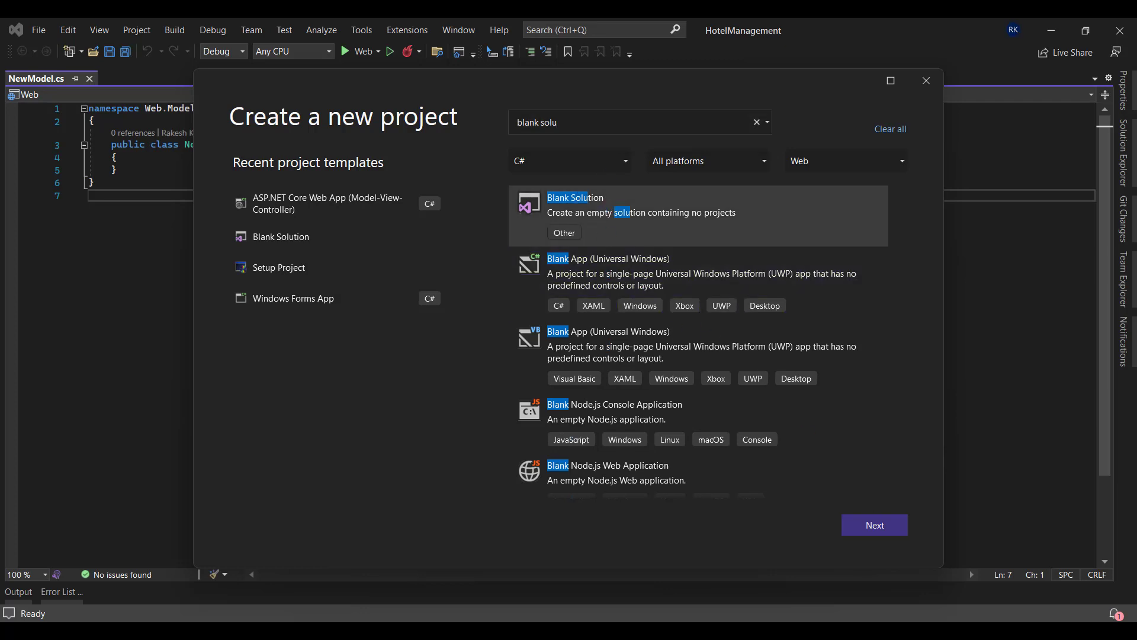
left_click(886, 526)
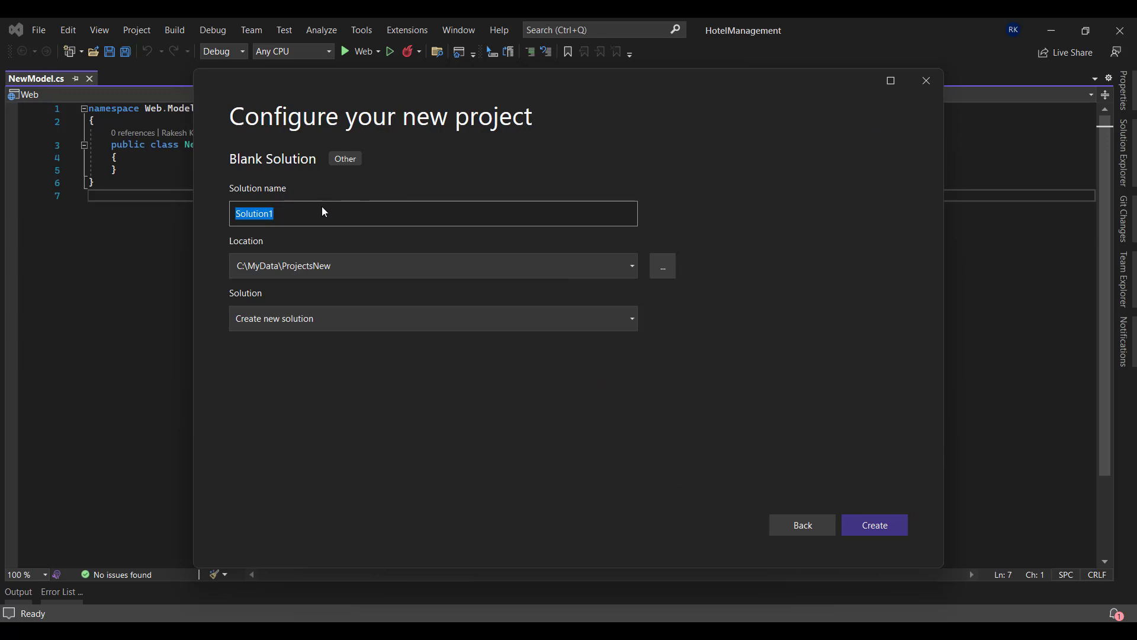
Set the solution location to the C:\VisualStudio folder
left_click(664, 268)
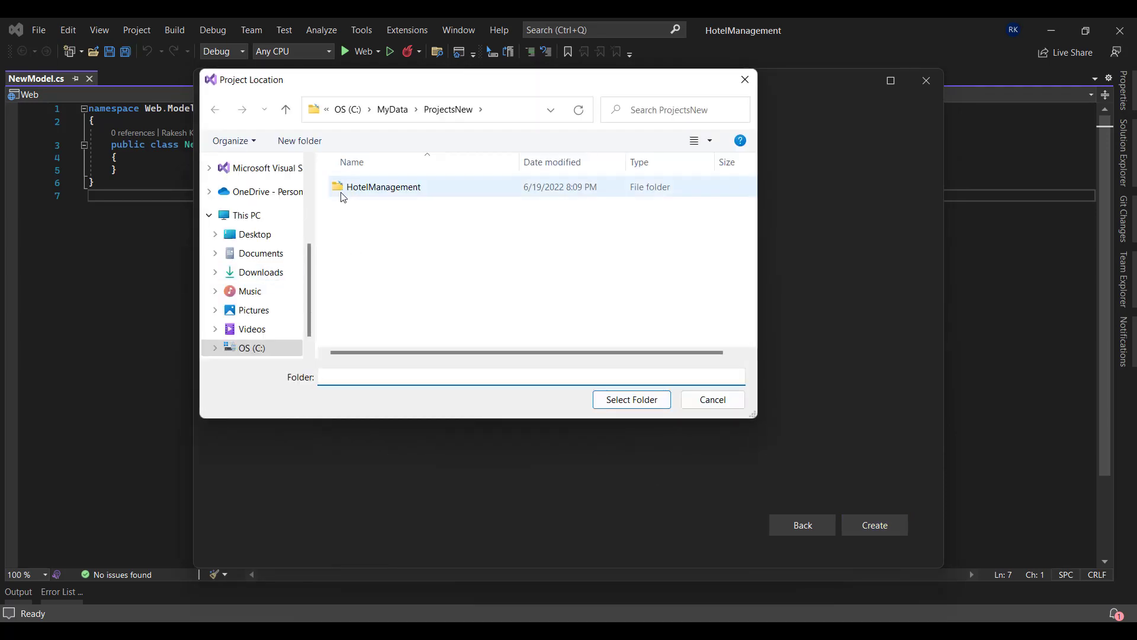
scroll(266, 326, "down", 1)
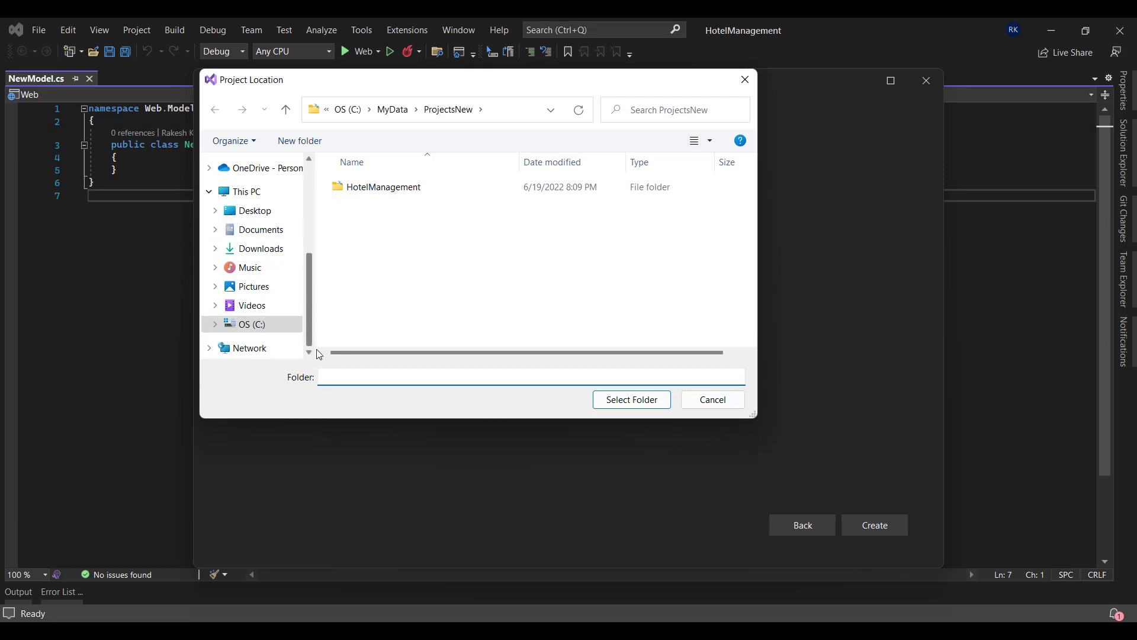
left_click(216, 324)
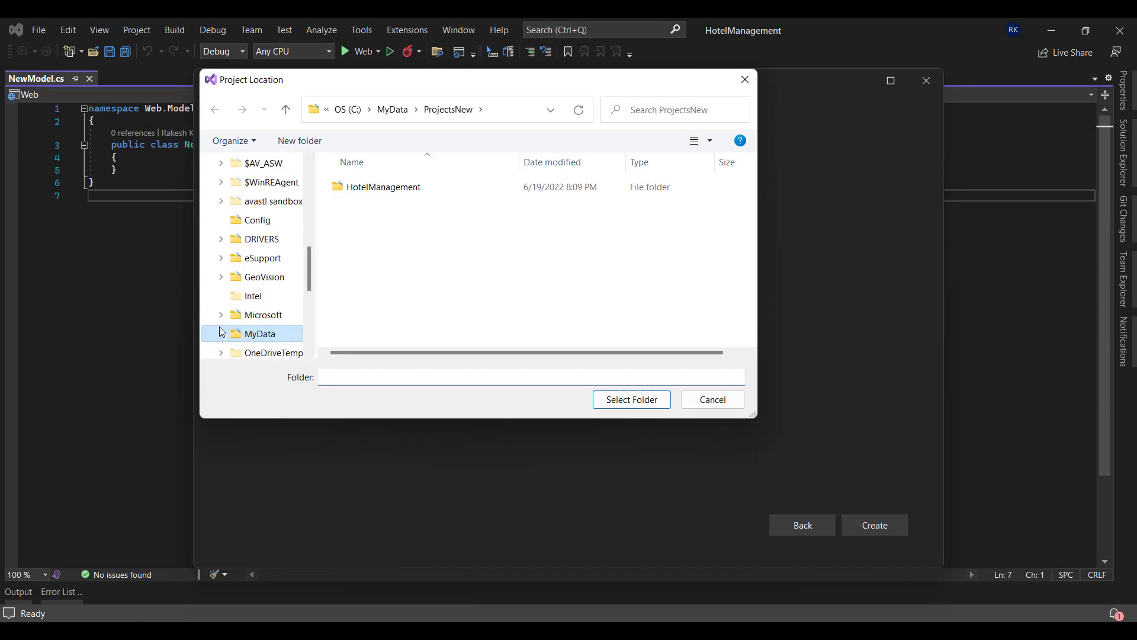
scroll(261, 295, "down", 2)
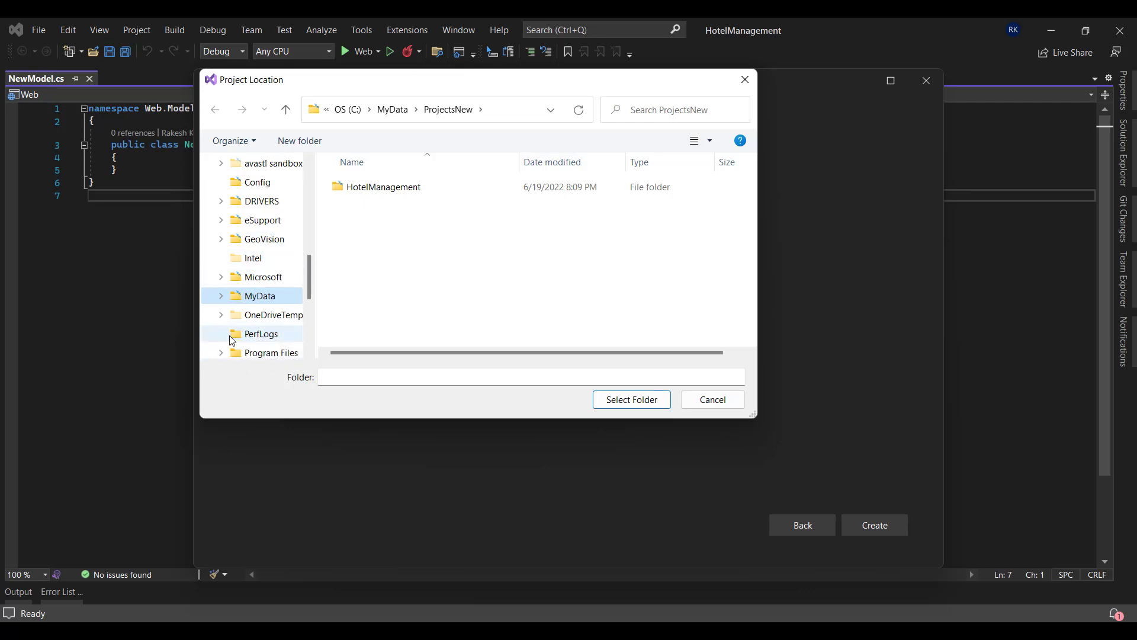
scroll(243, 338, "down", 4)
scroll(287, 251, "down", 4)
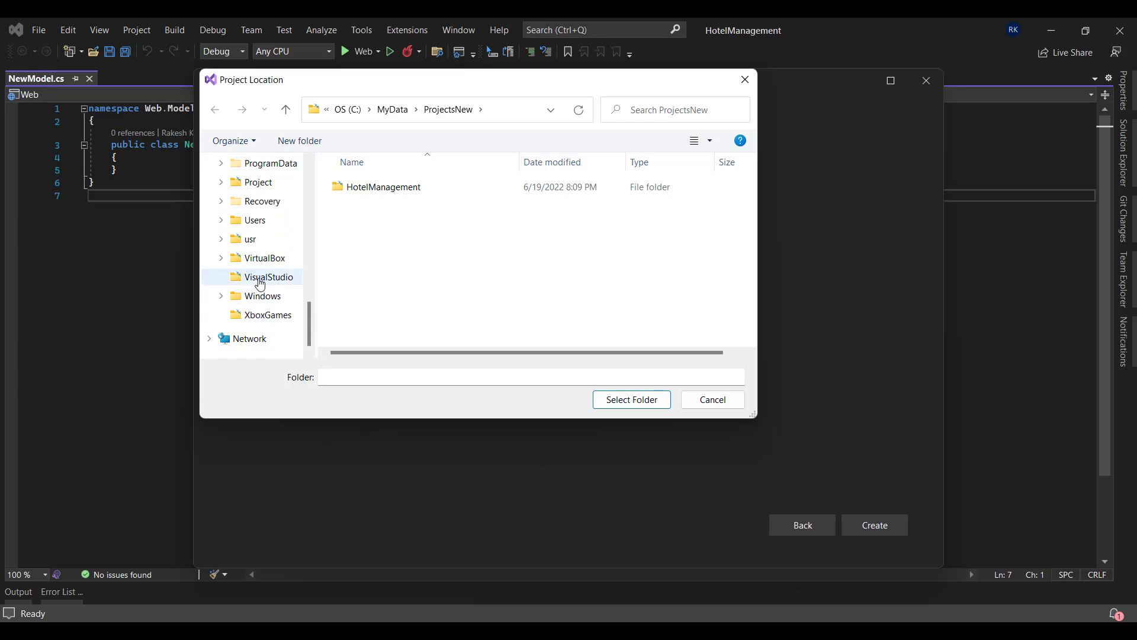
left_click(268, 277)
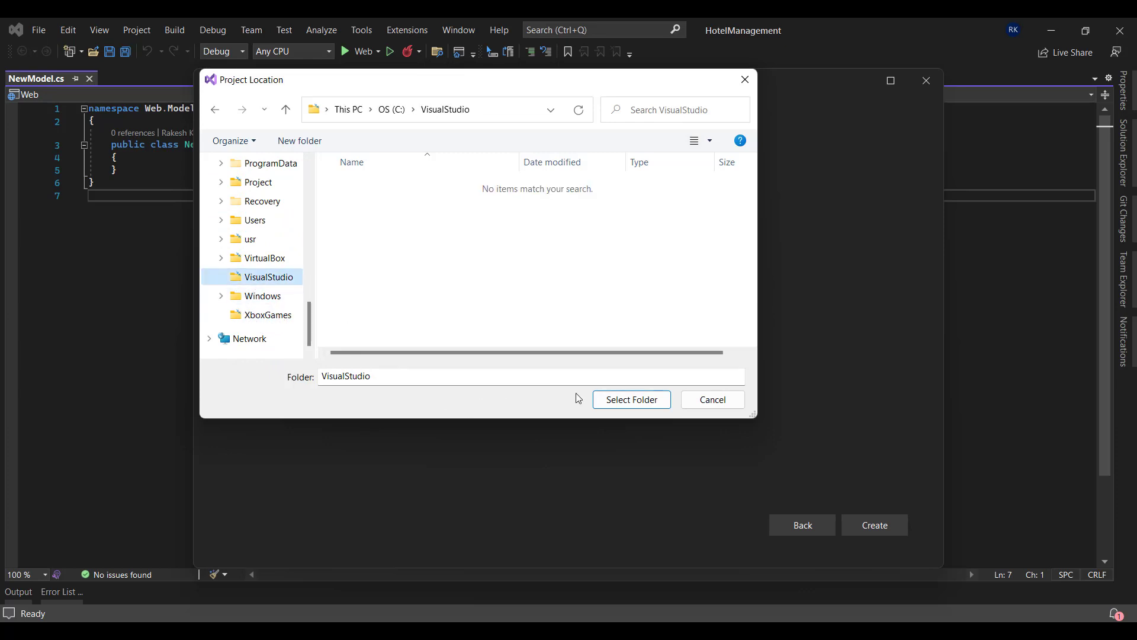
left_click(631, 399)
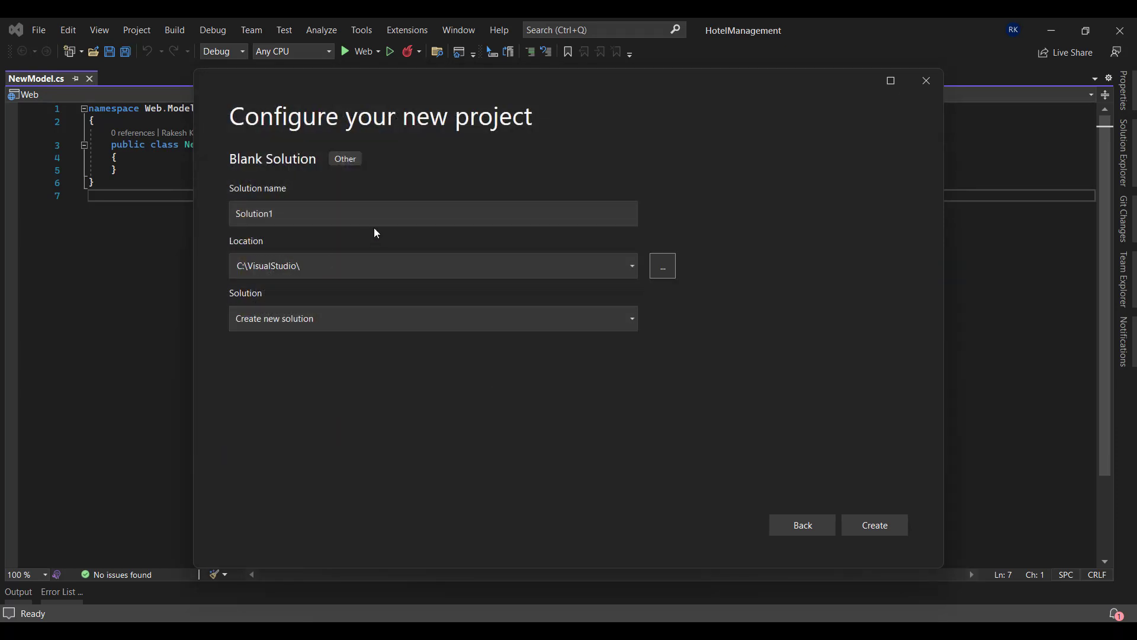
Replace the default name Solution1 with TestVSTS and create the blank solution
left_click(325, 213)
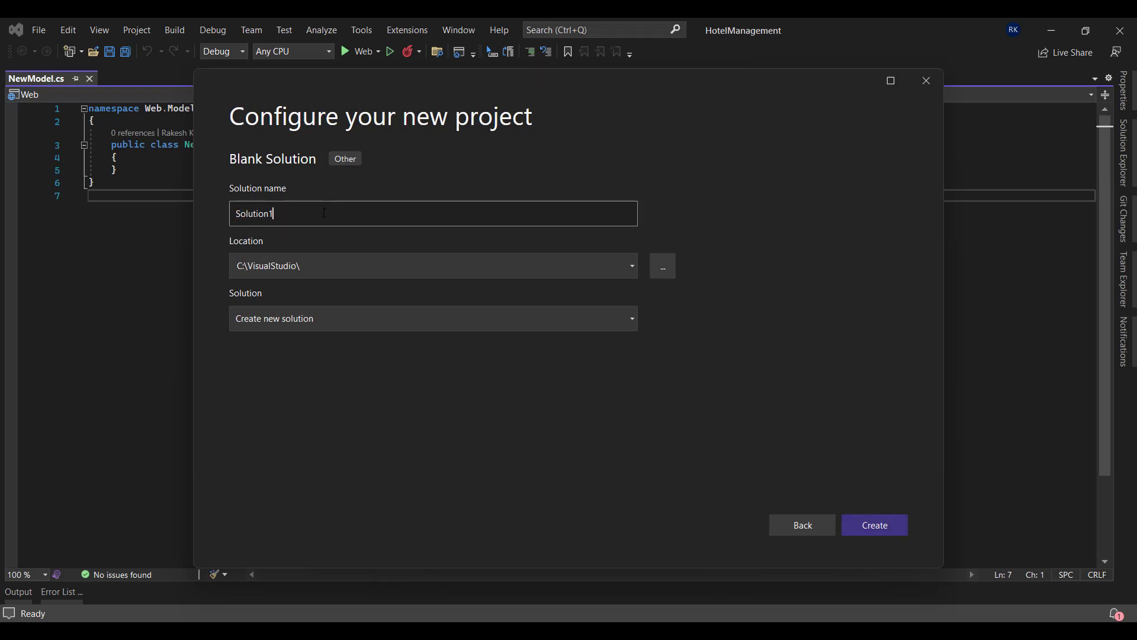
double_click(325, 213)
key("BackSpace")
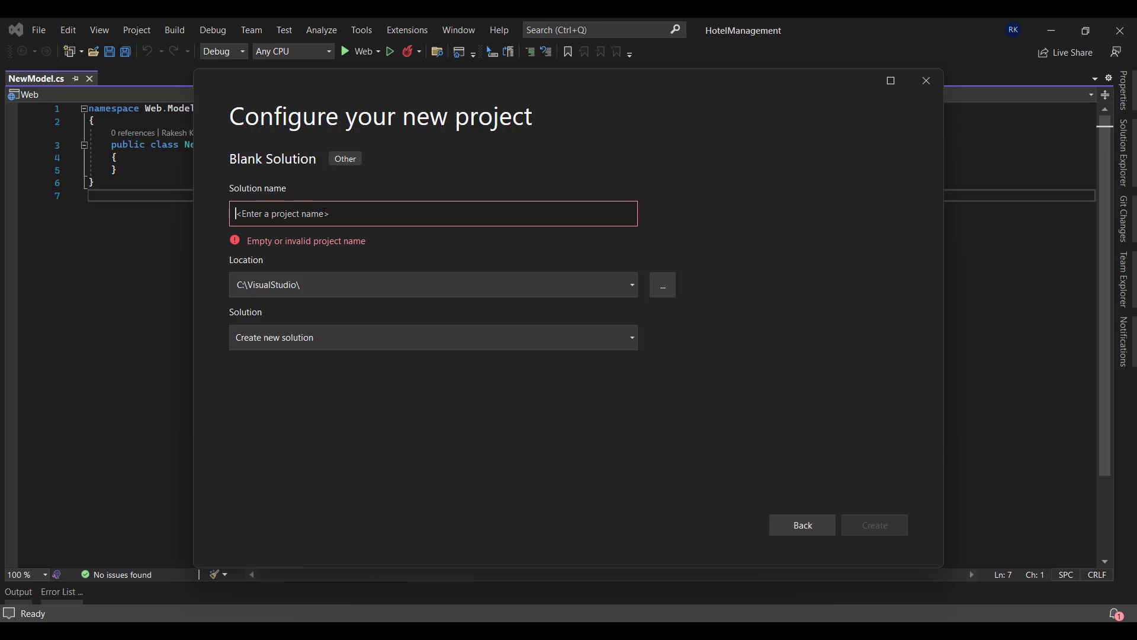
type("Test")
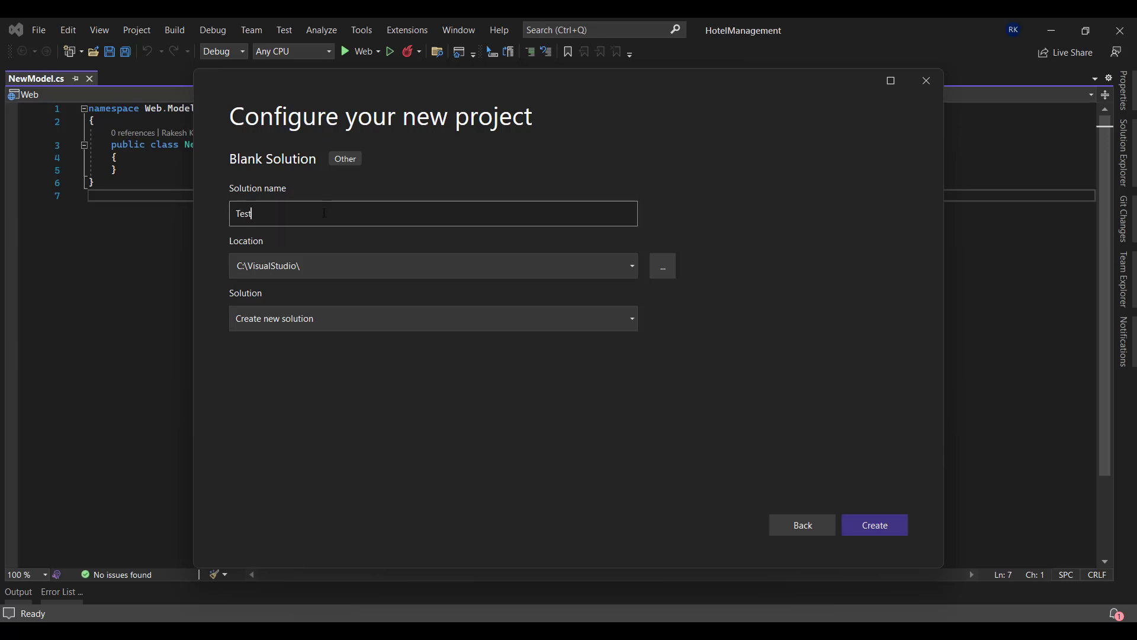
type("VSTS")
left_click(878, 530)
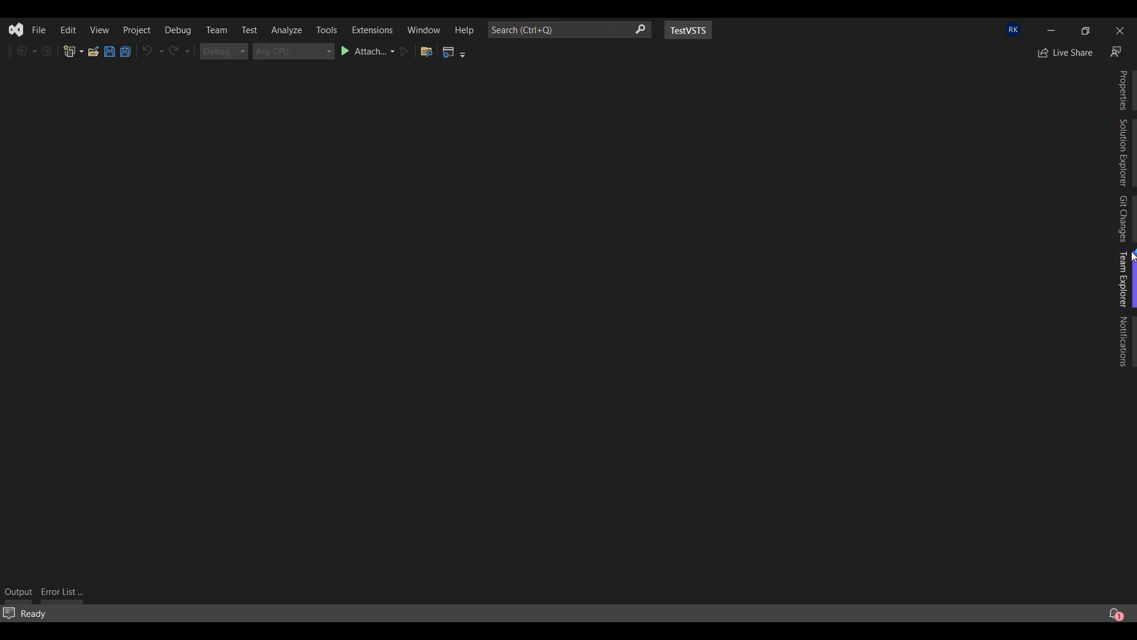
From the TestVSTS solution's context menu in Solution Explorer, choose Add > New Project and browse the C# Web templates
left_click(1128, 152)
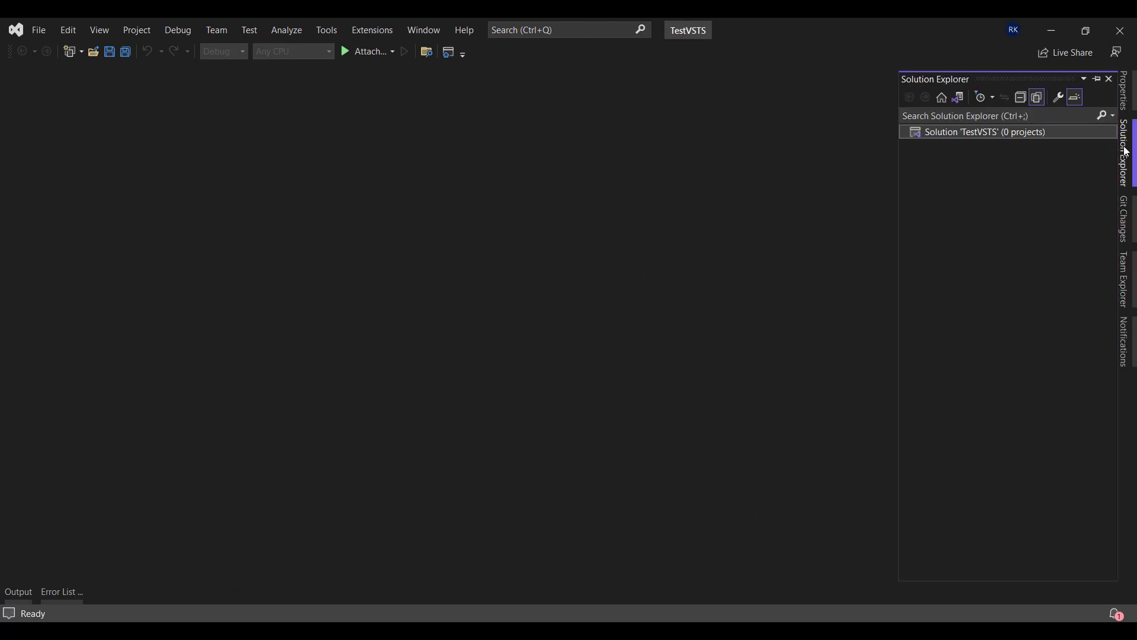
right_click(932, 135)
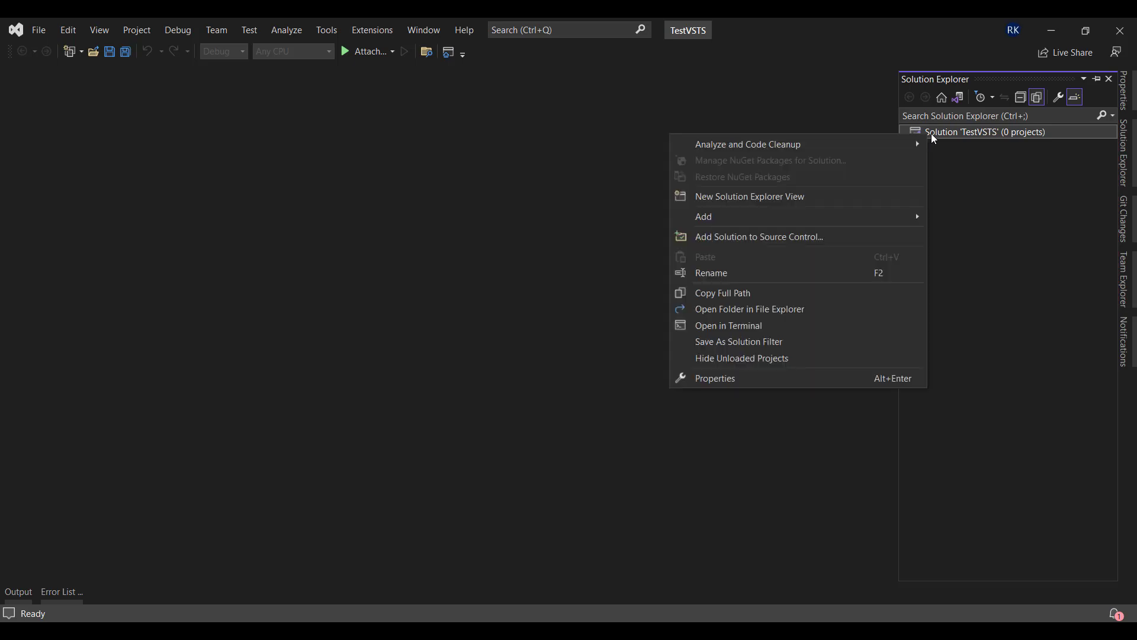
mouse_move(835, 221)
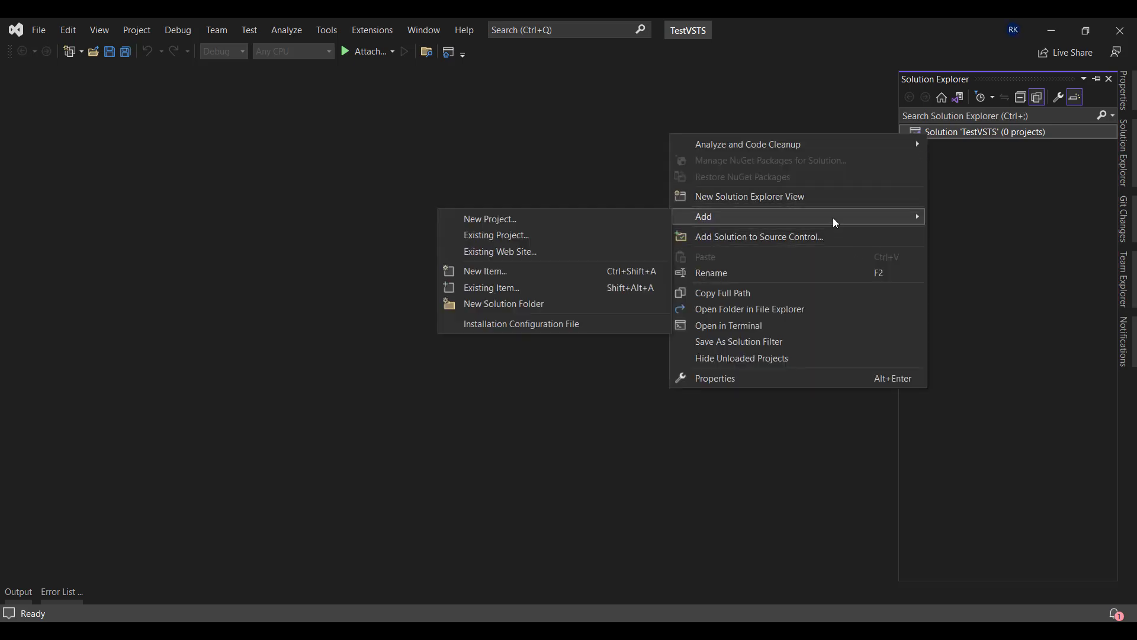
left_click(515, 218)
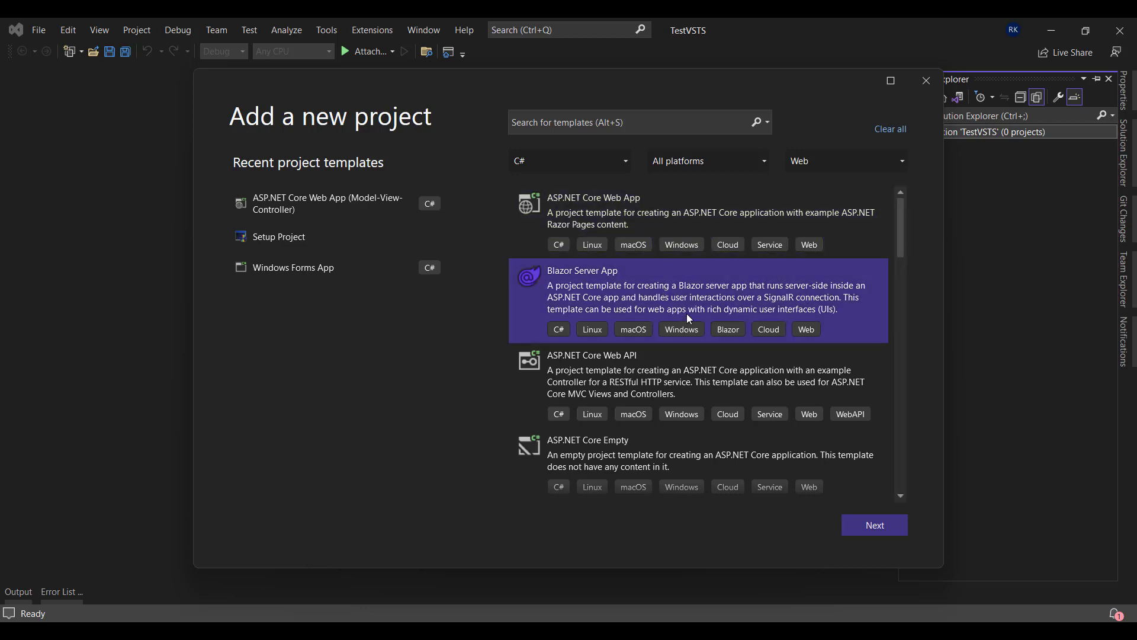
scroll(689, 318, "down", 2)
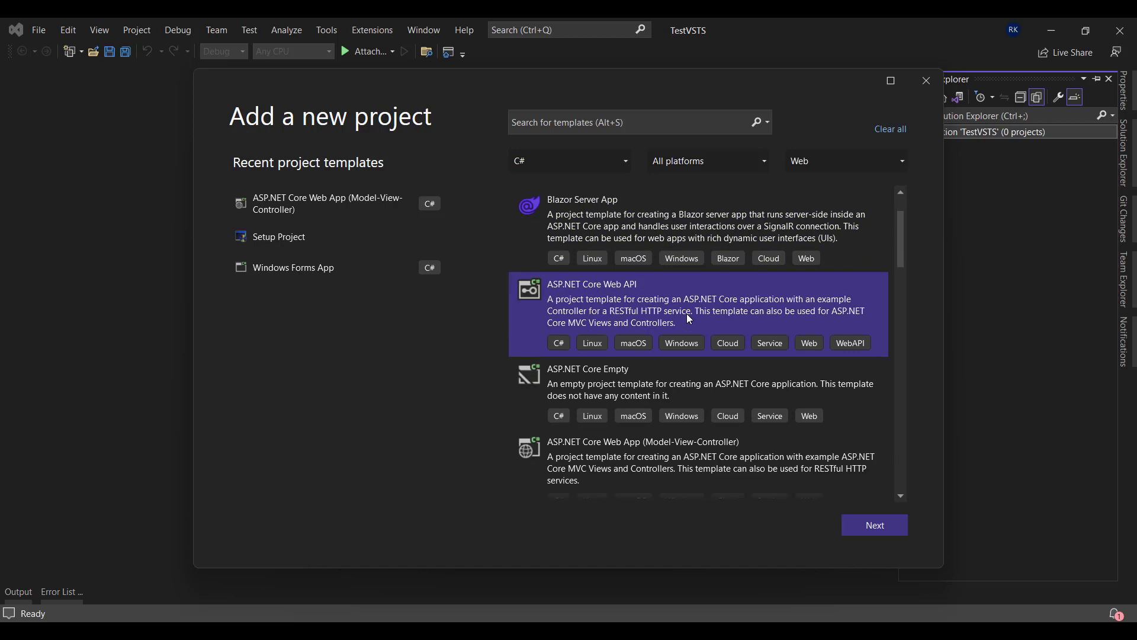
scroll(687, 314, "down", 1)
scroll(687, 314, "down", 1)
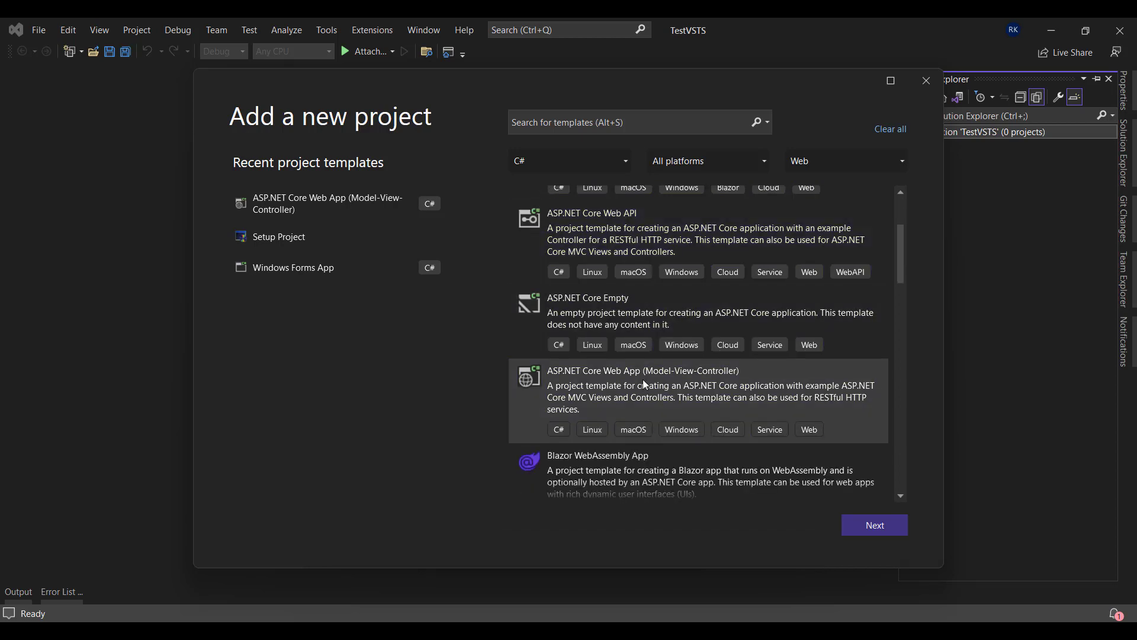
Create an ASP.NET Core MVC project named Web targeting .NET 6.0
left_click(868, 532)
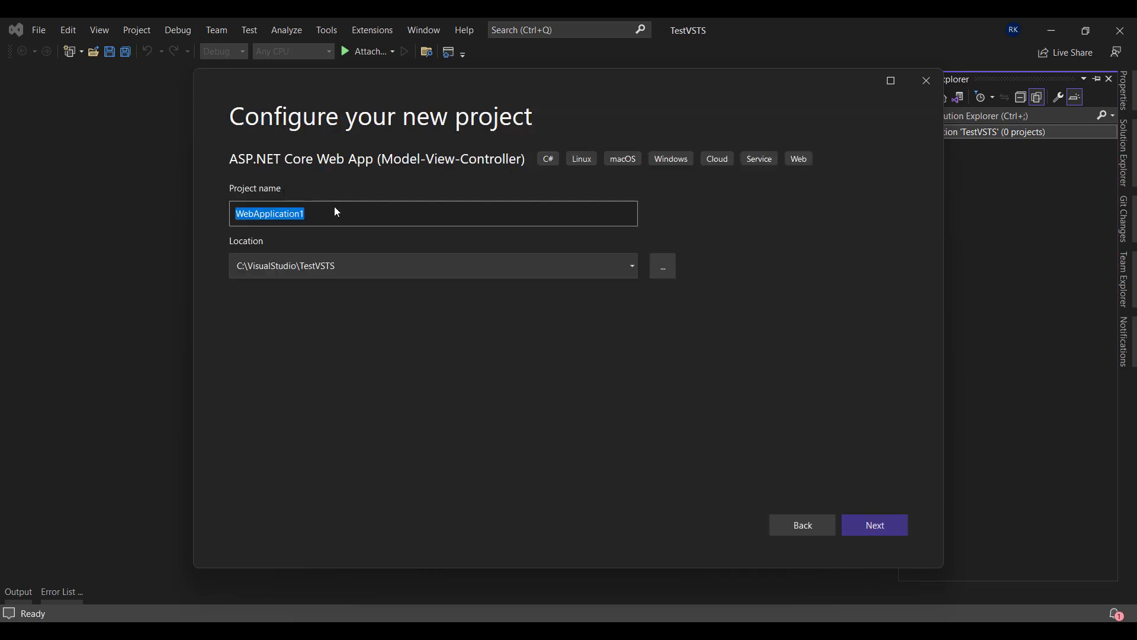
type("Web")
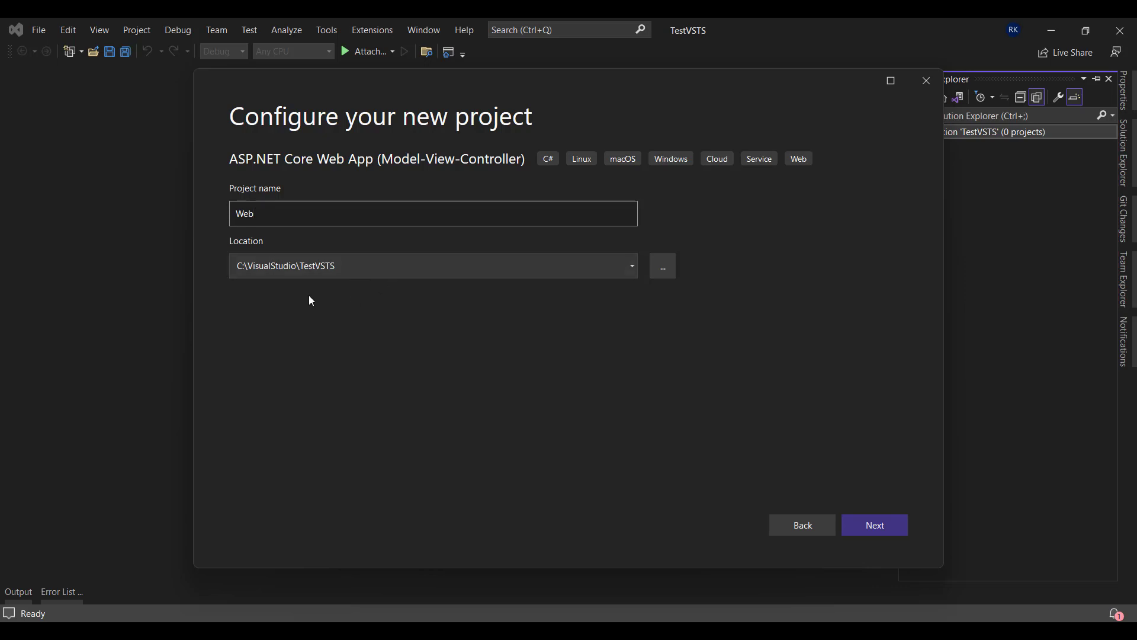
left_click(876, 526)
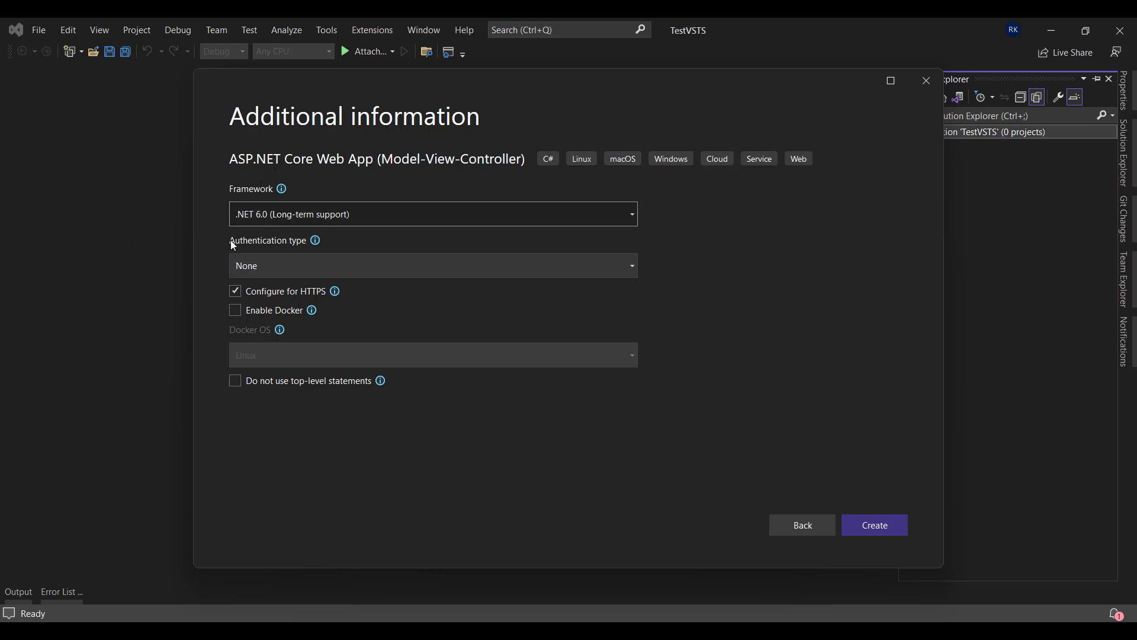
left_click(256, 219)
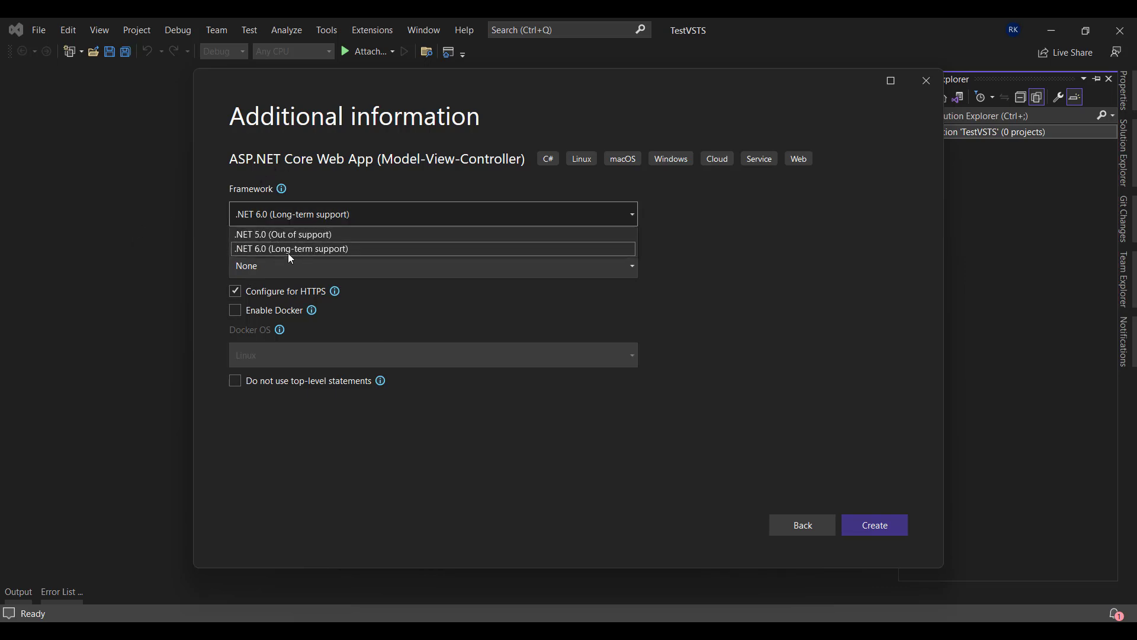
left_click(255, 253)
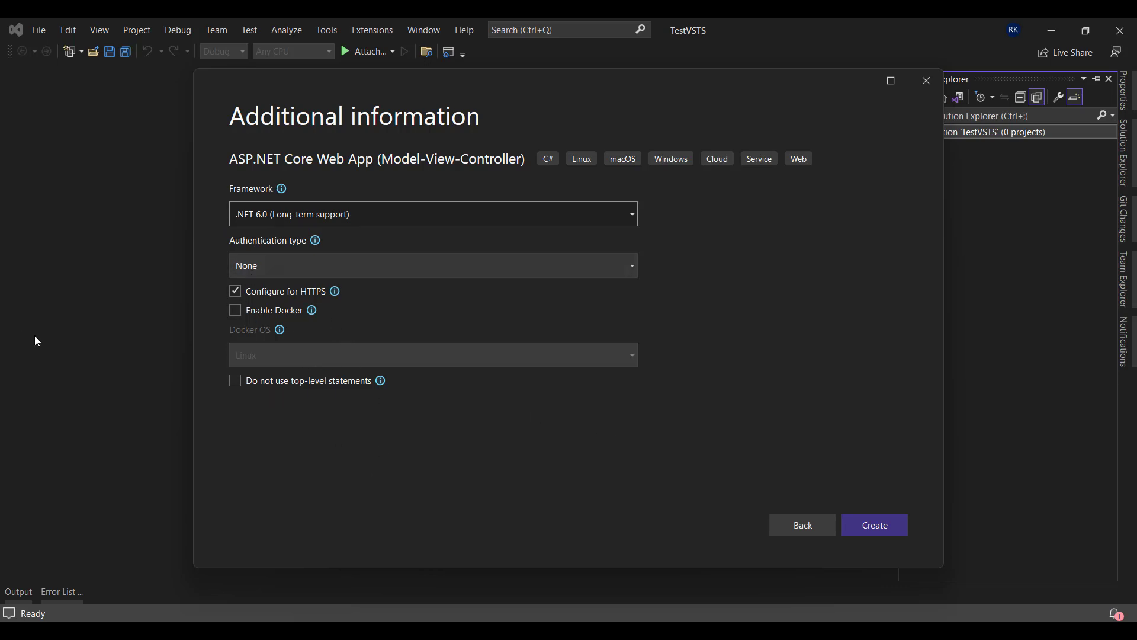
left_click(887, 526)
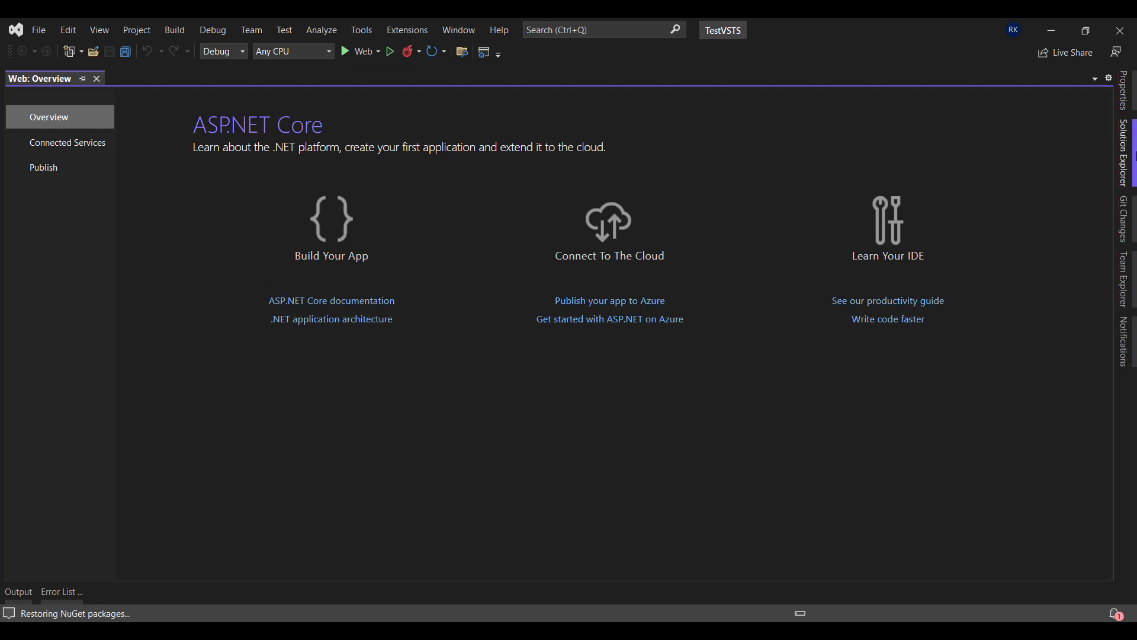
Check the Web project's files, then show Team Explorer Home for the HotelManagement project
left_click(1124, 153)
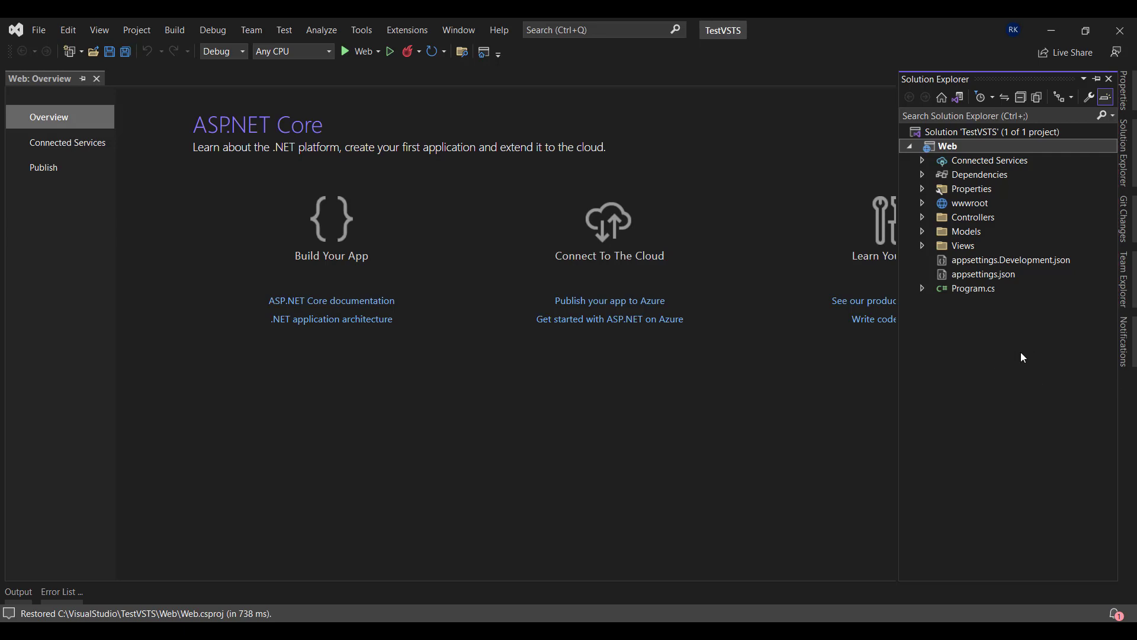
left_click(1121, 277)
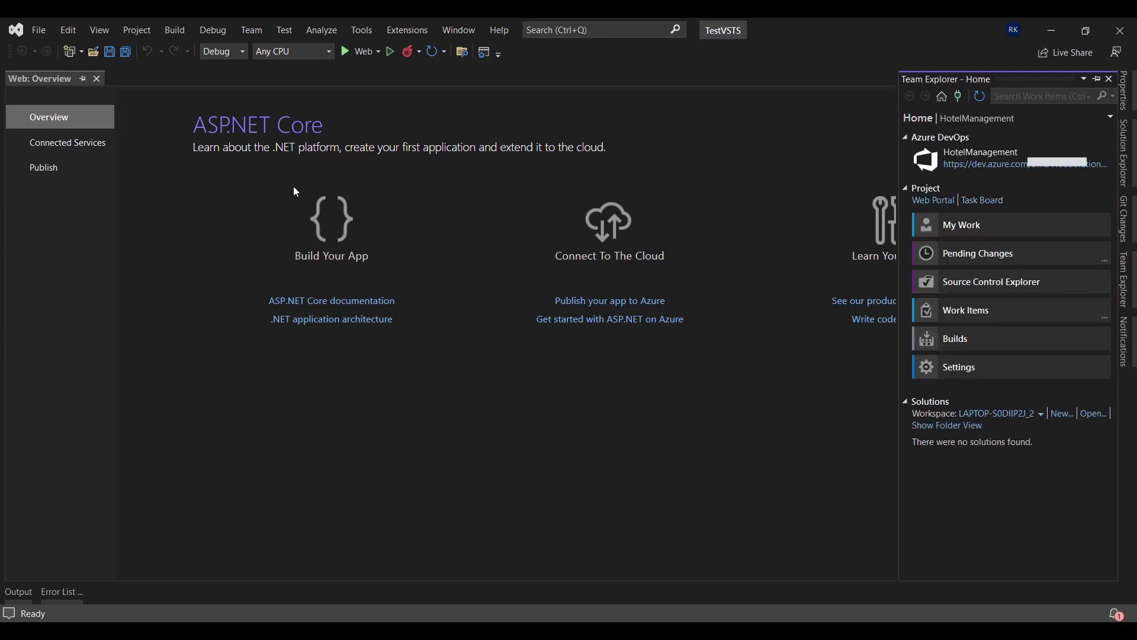
Open the Connect to a Project dialog through Team > Manage Connections
left_click(251, 29)
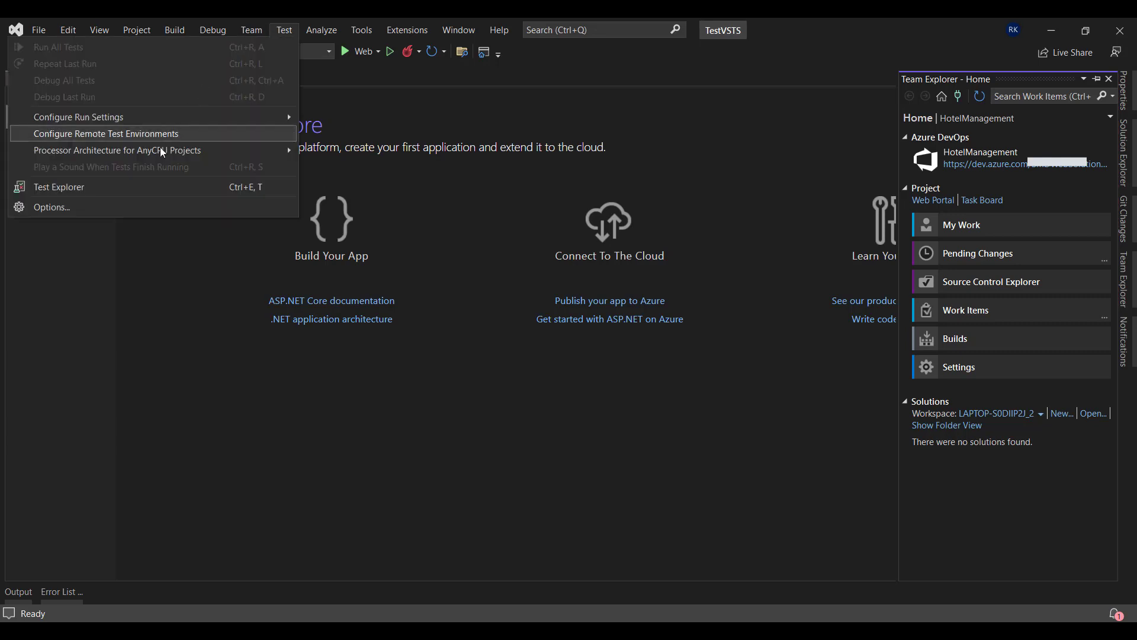
left_click(239, 30)
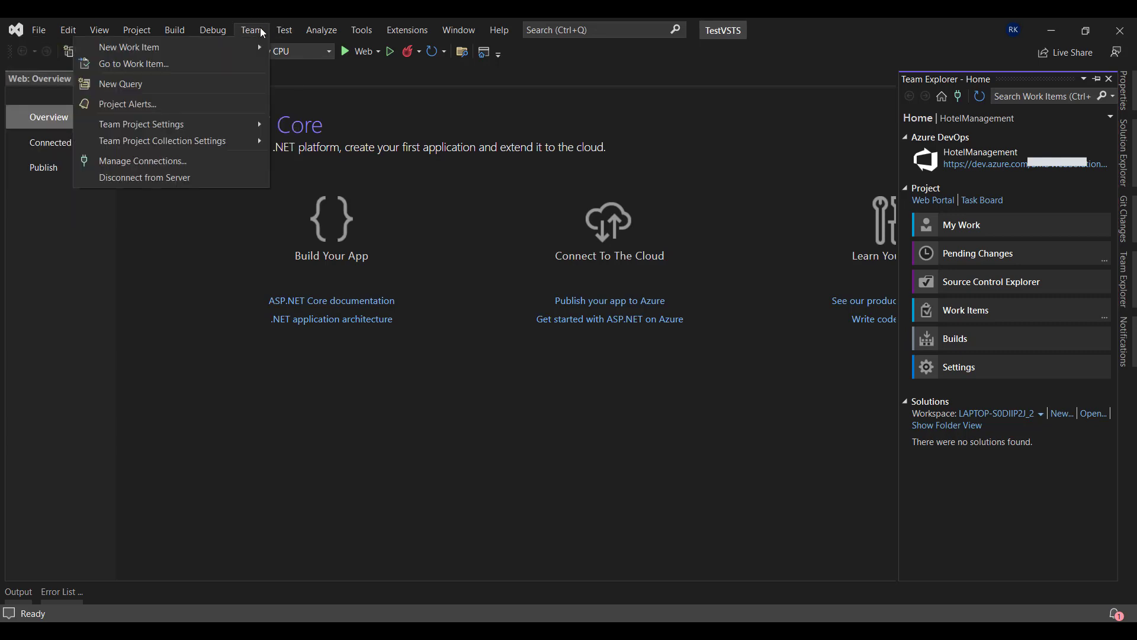
left_click(183, 168)
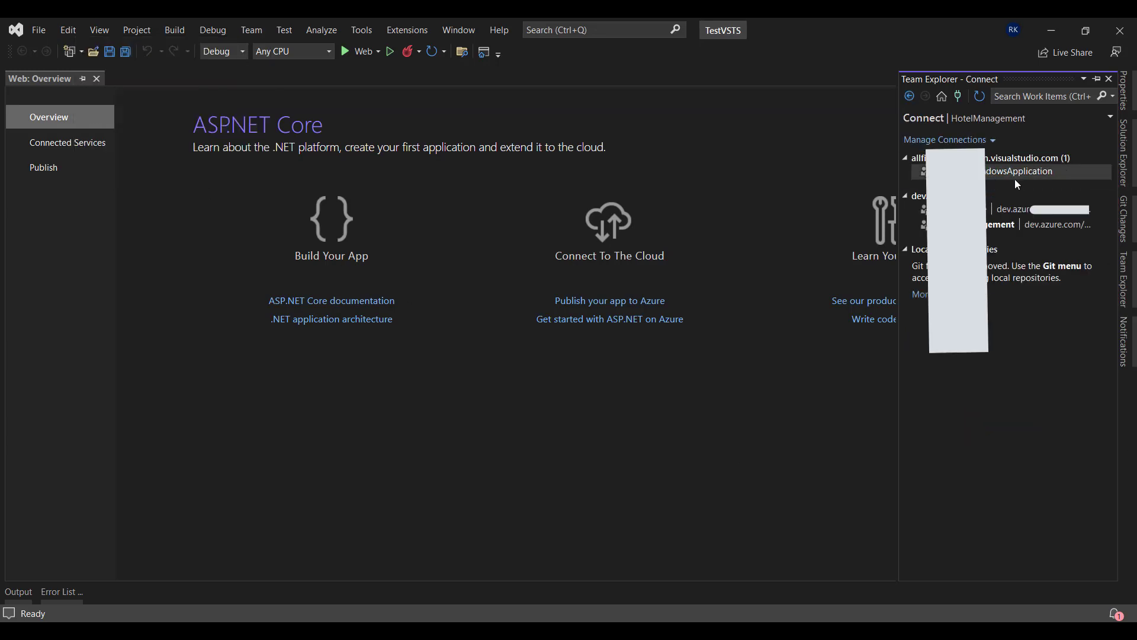
left_click(950, 144)
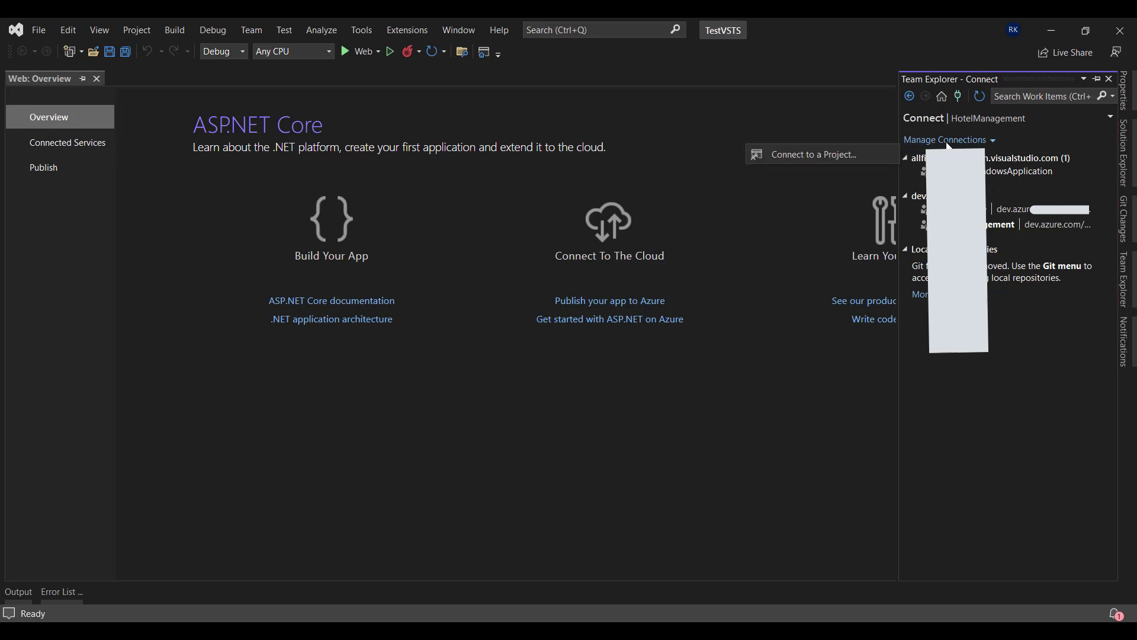
left_click(800, 159)
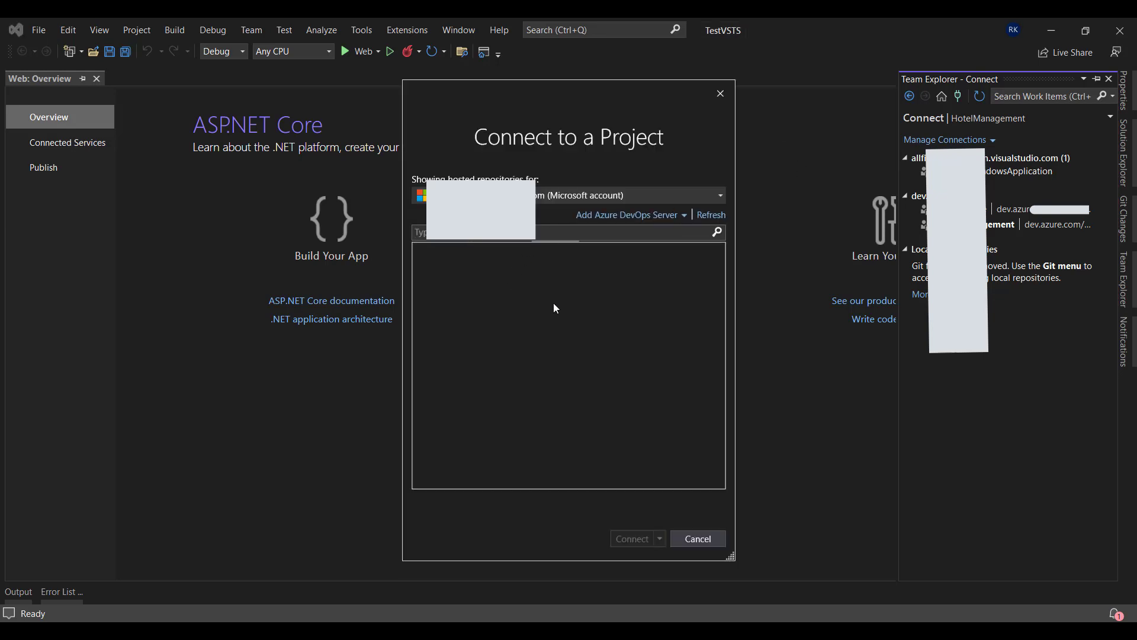
Expand the Azure DevOps organisation, select the TestVSTS project and connect to it
left_click(605, 195)
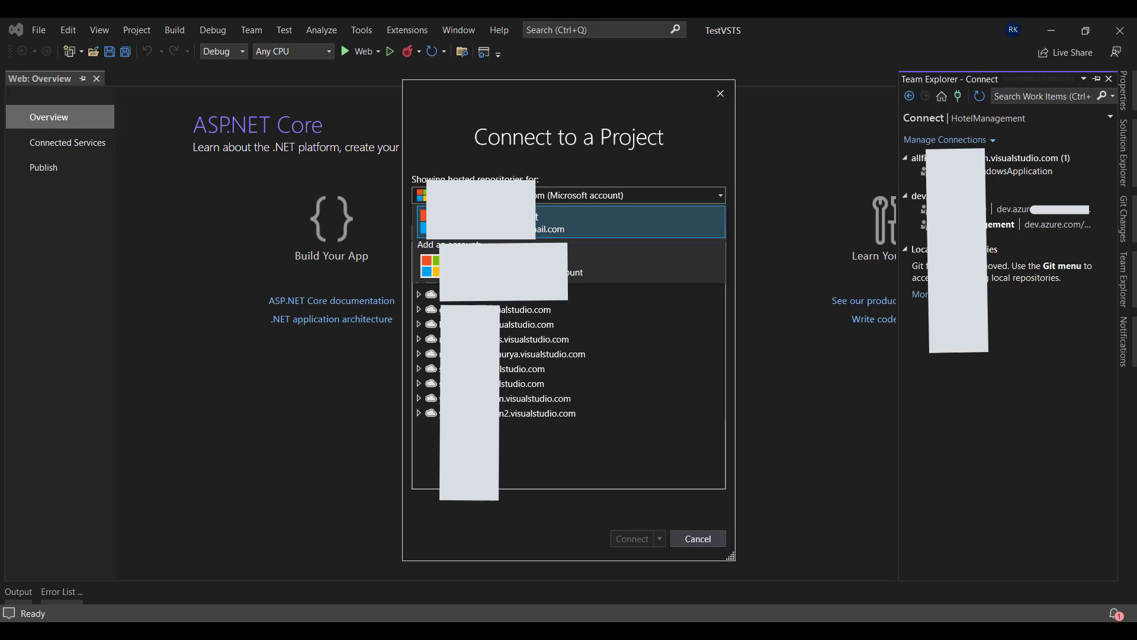
key("Escape")
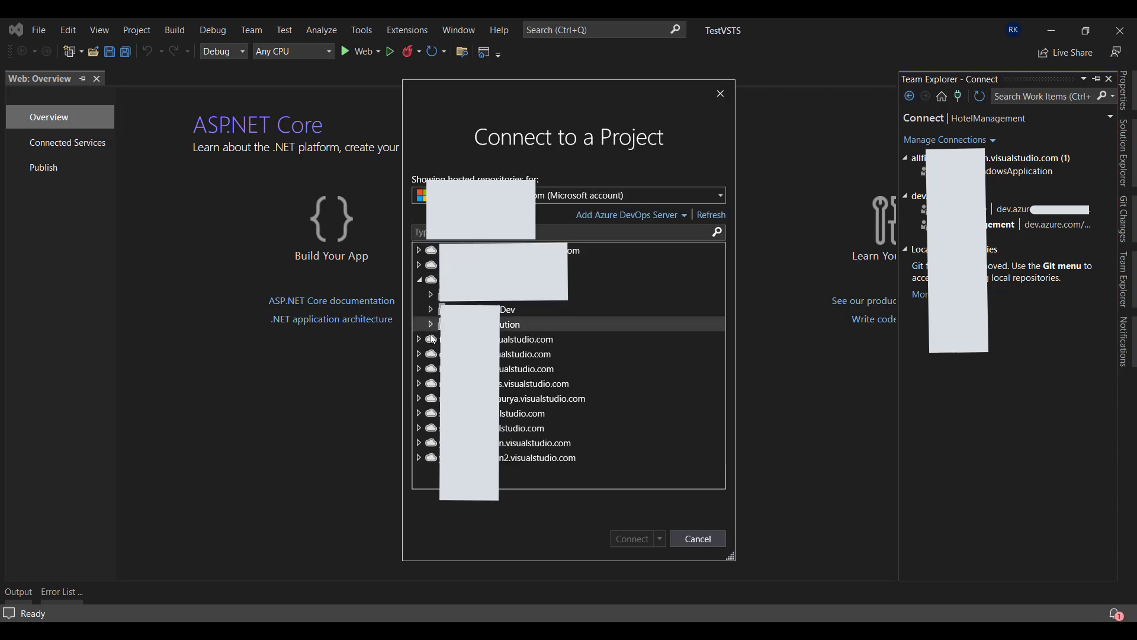
left_click(419, 280)
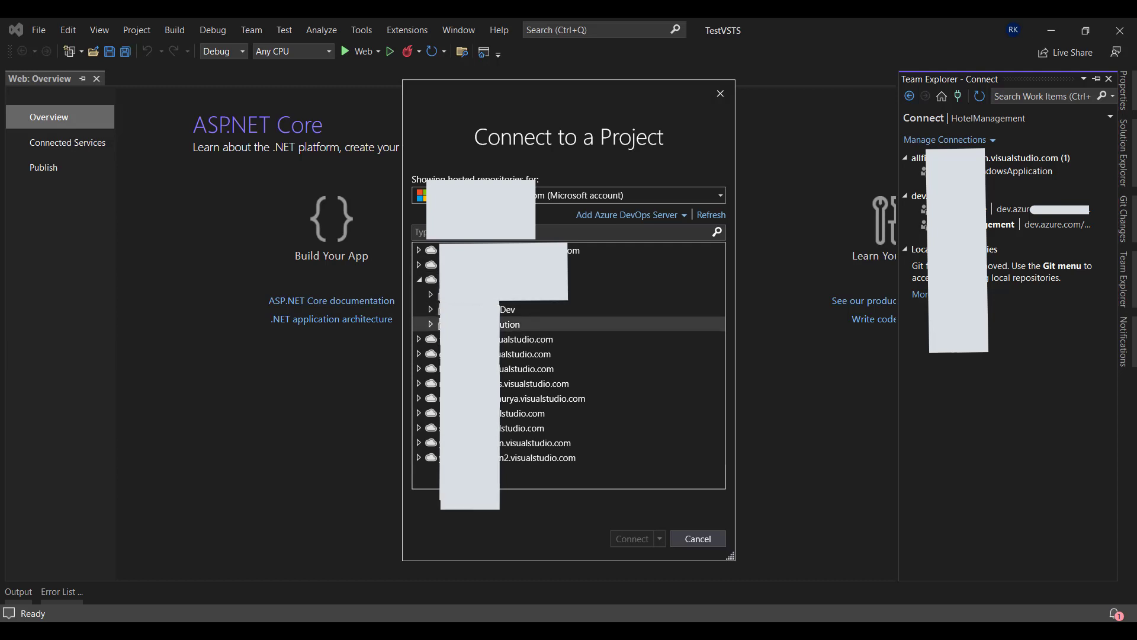
left_click(430, 325)
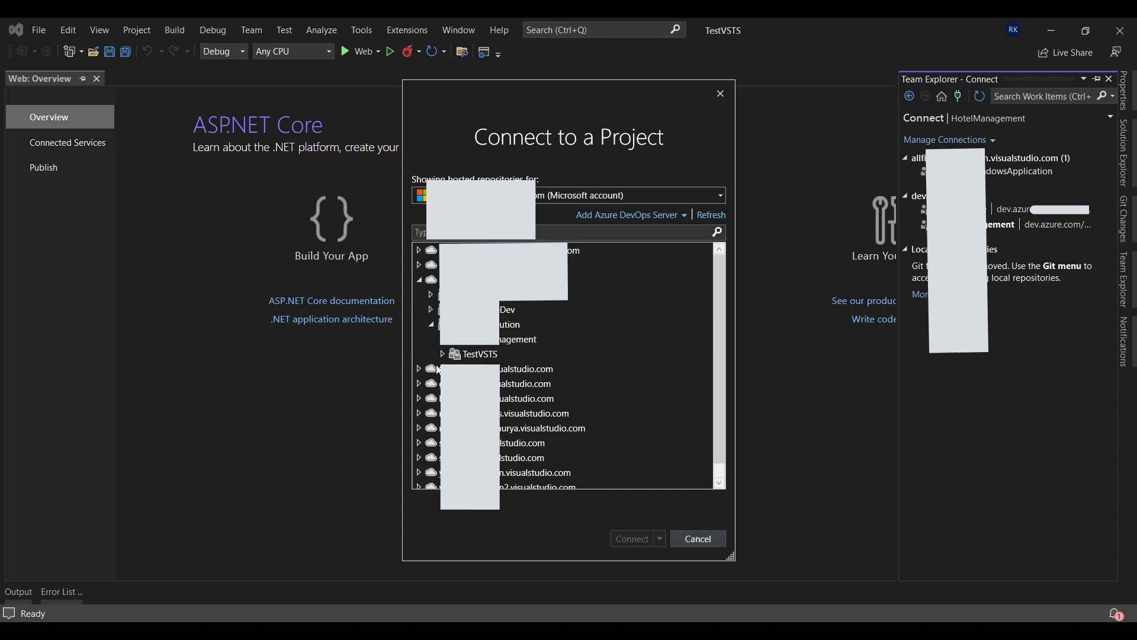
left_click(466, 355)
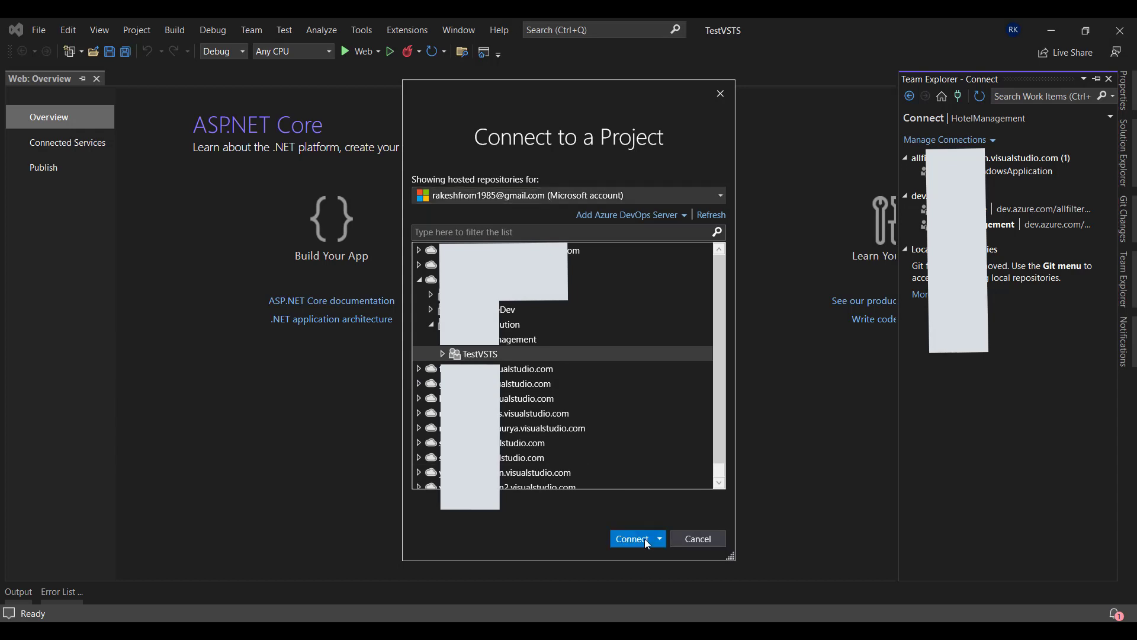
left_click(636, 540)
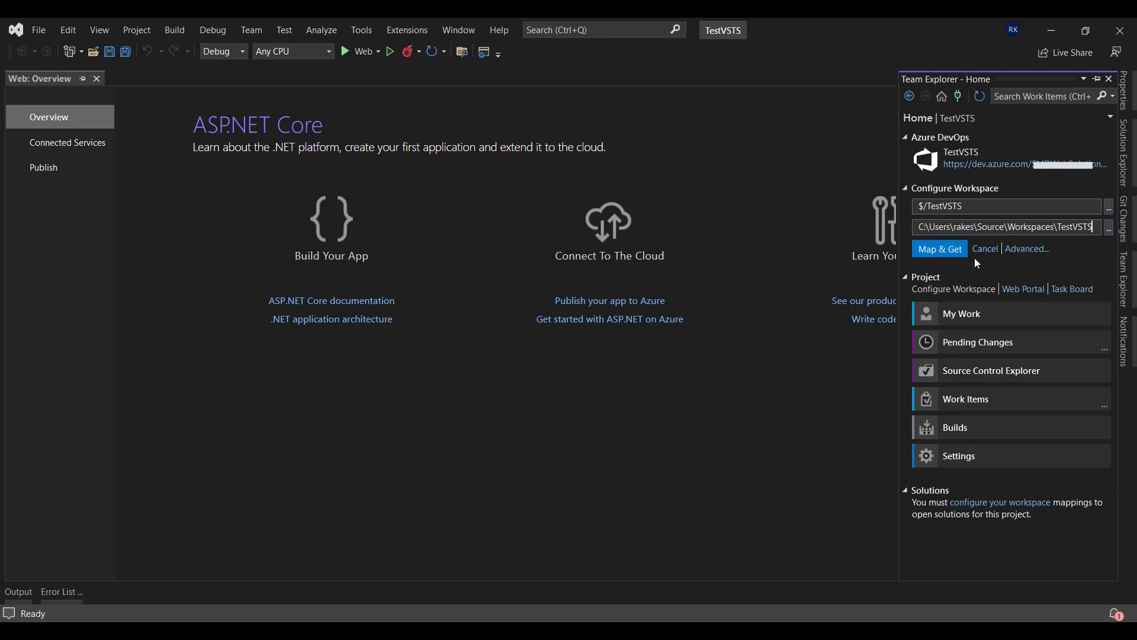
Map $/TestVSTS to C:\VisualStudio\TestVSTS, get the files, and select the TestVSTS solution
left_click(1107, 230)
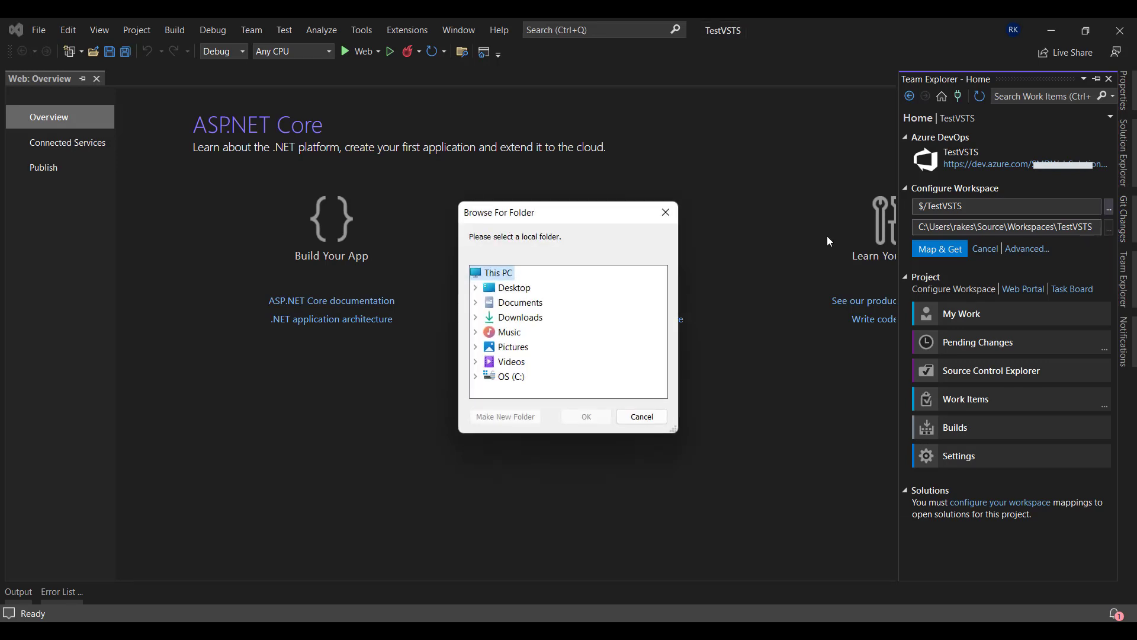
left_click(476, 376)
scroll(556, 349, "down", 3)
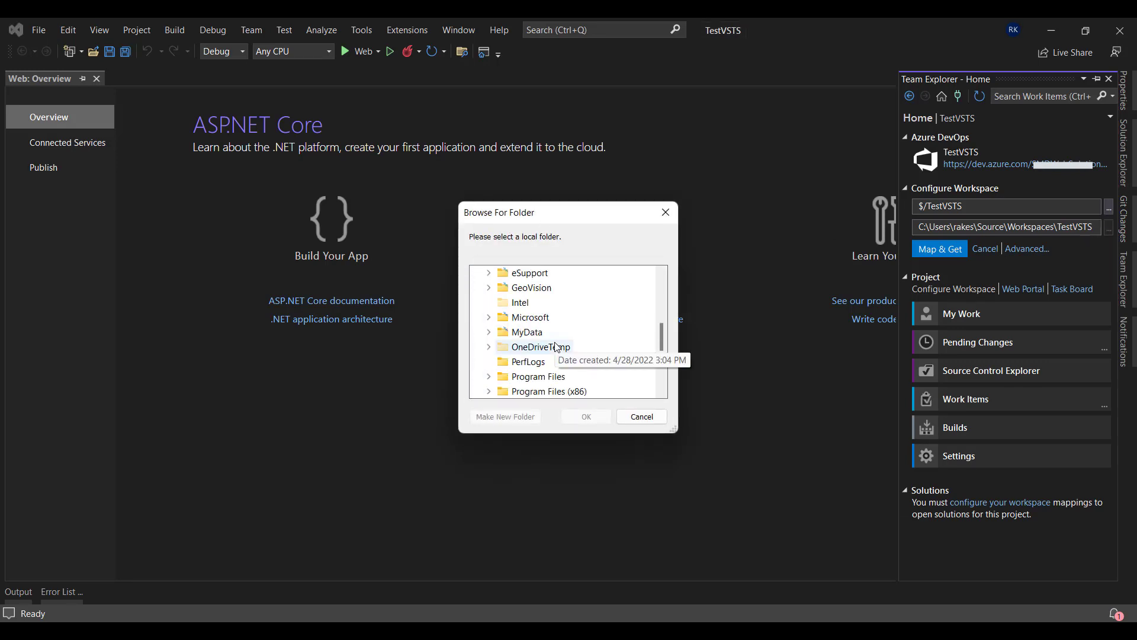
scroll(556, 348, "down", 3)
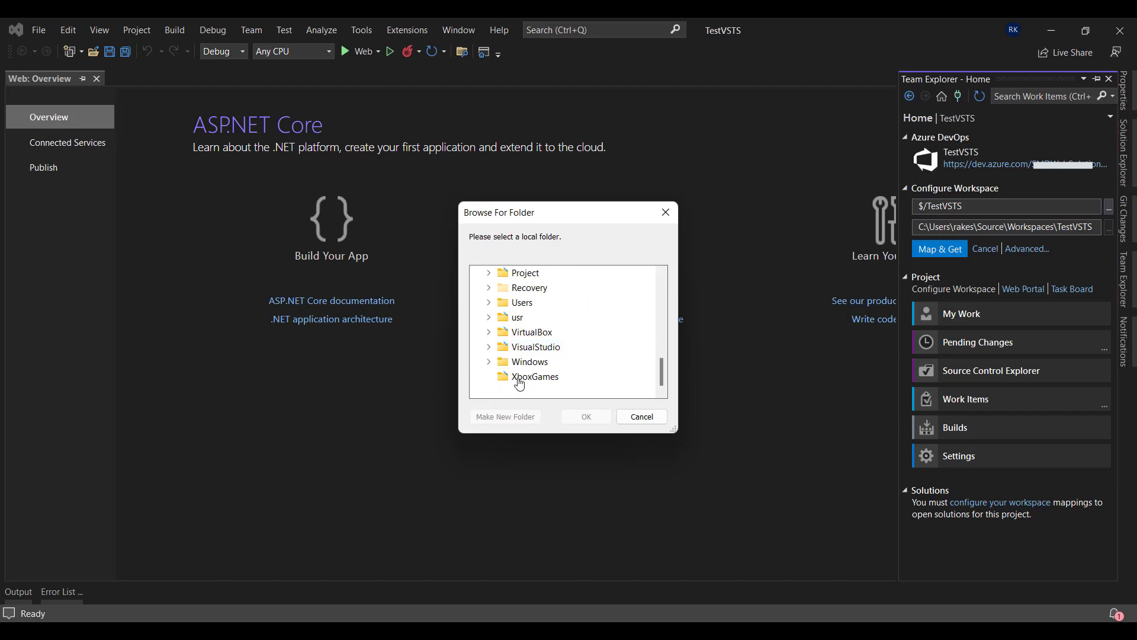
left_click(488, 349)
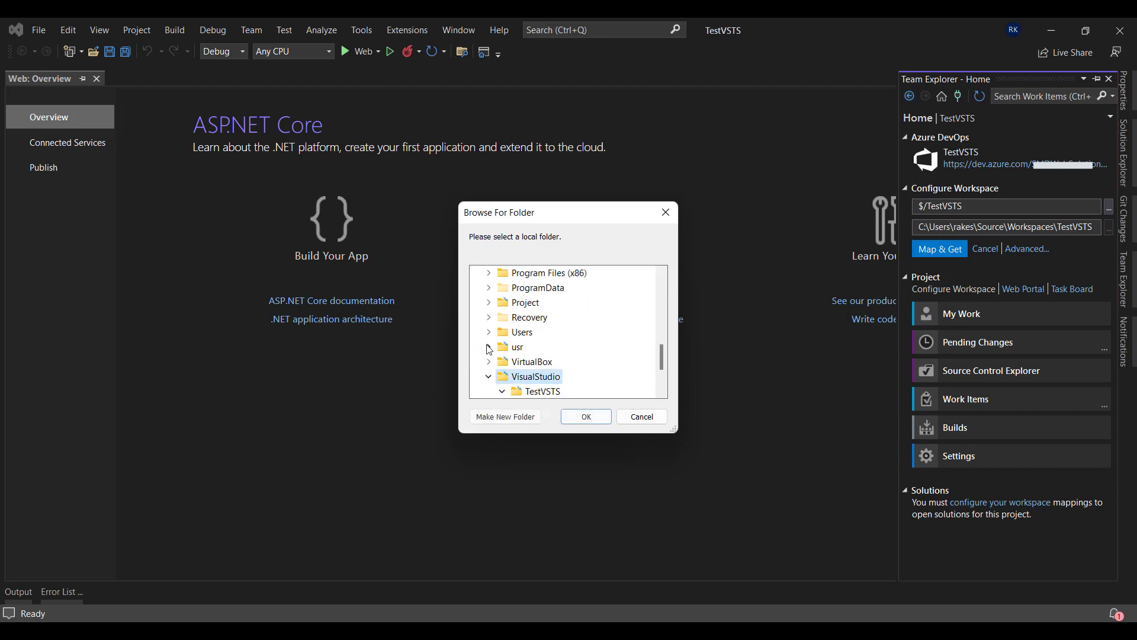
left_click(540, 392)
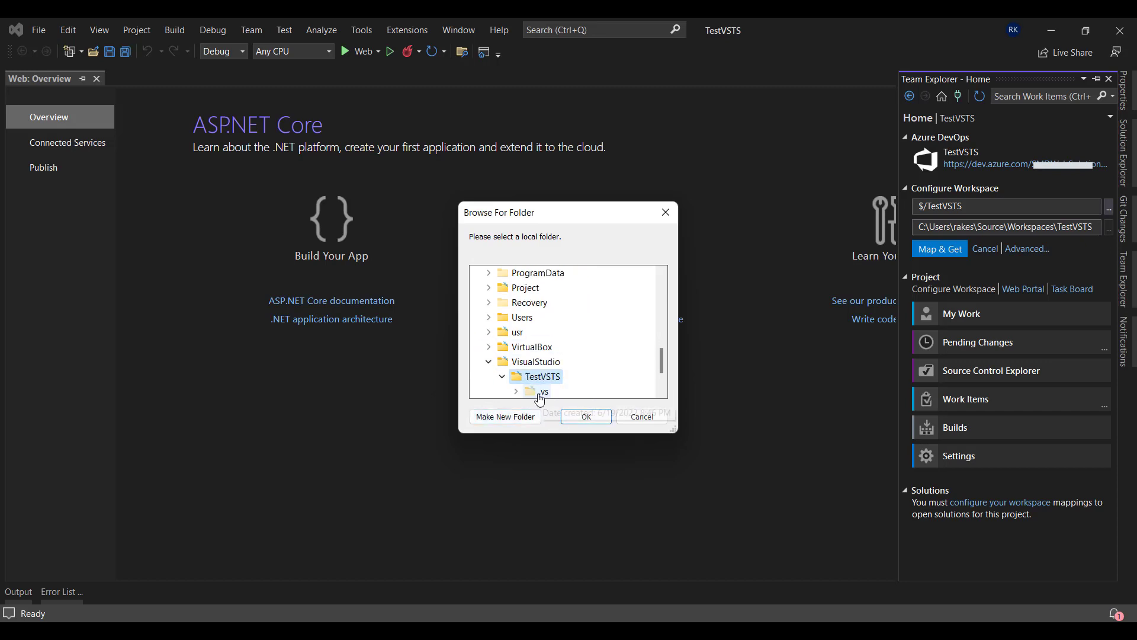
left_click(585, 418)
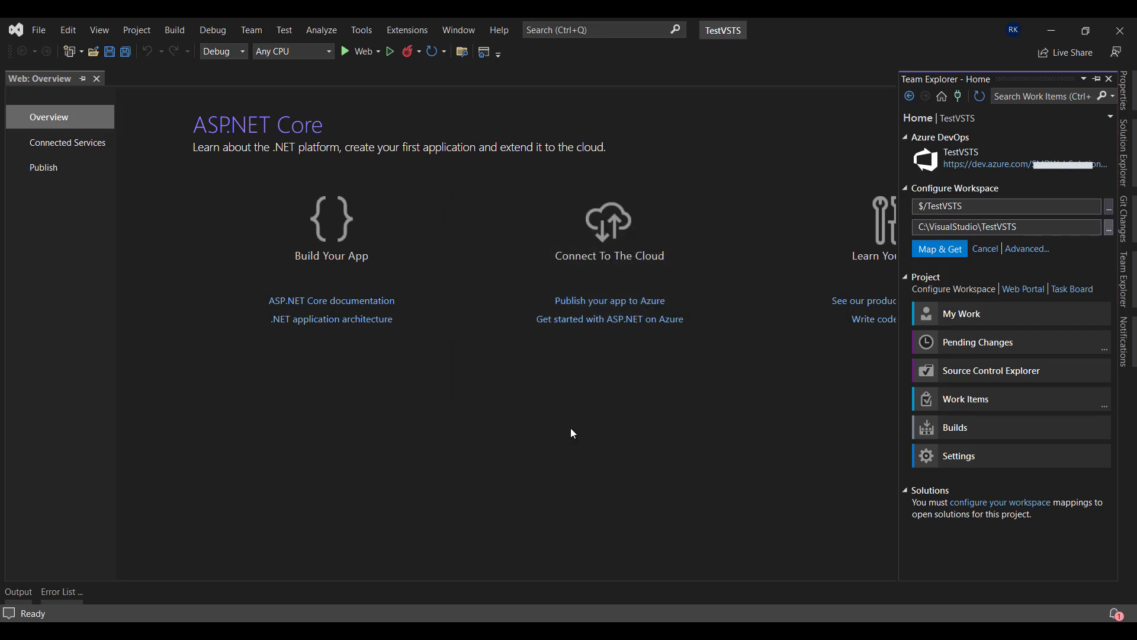
left_click(948, 251)
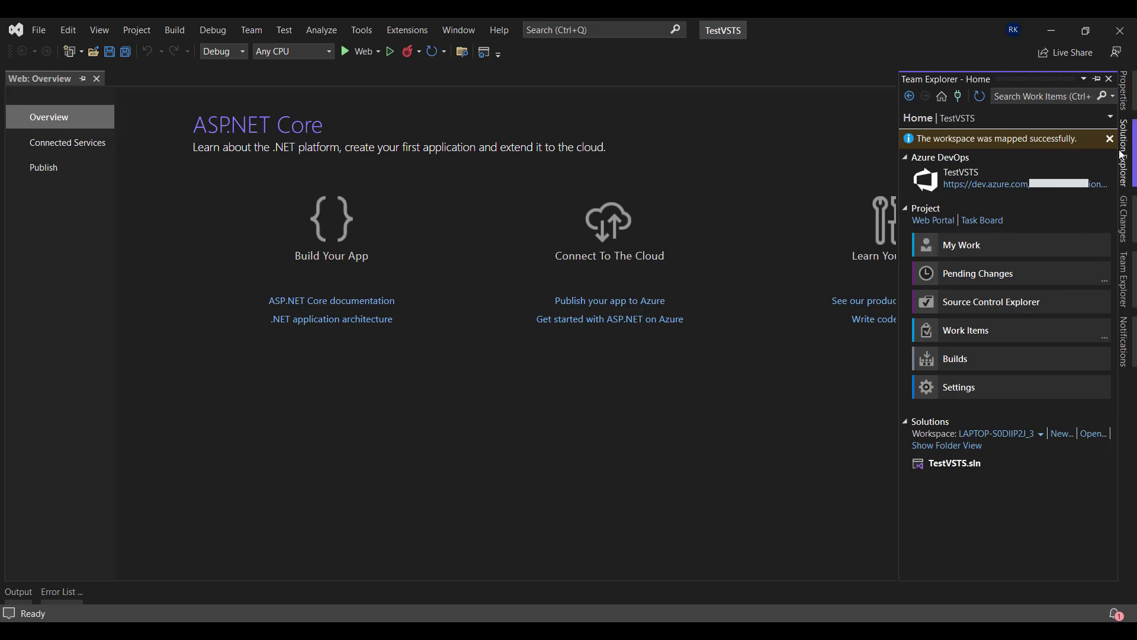
left_click(1132, 166)
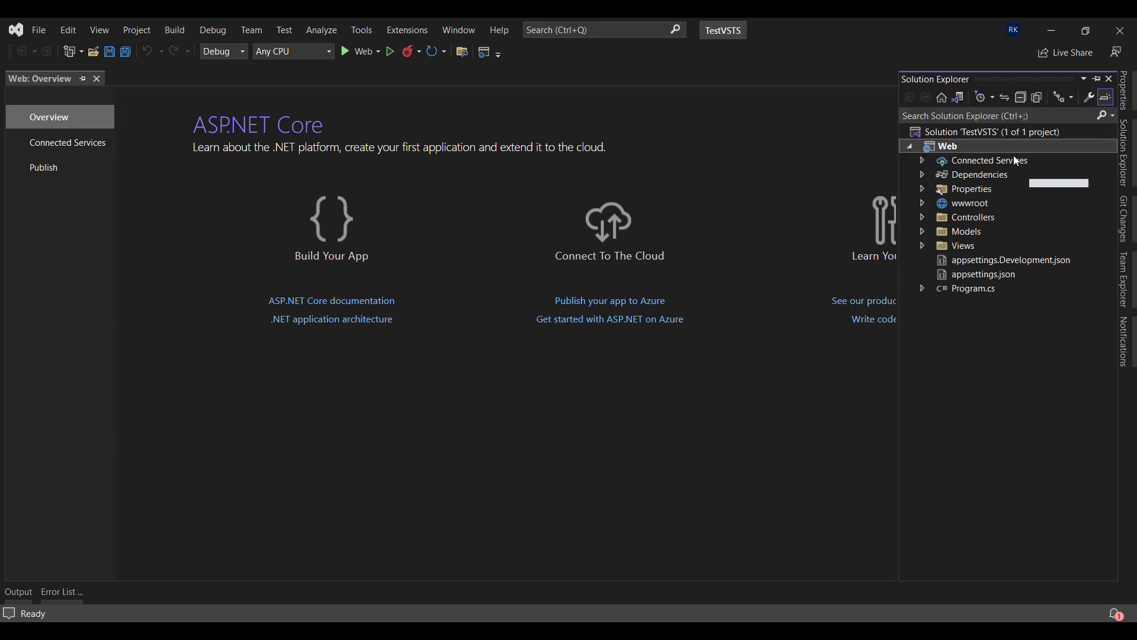
left_click(965, 135)
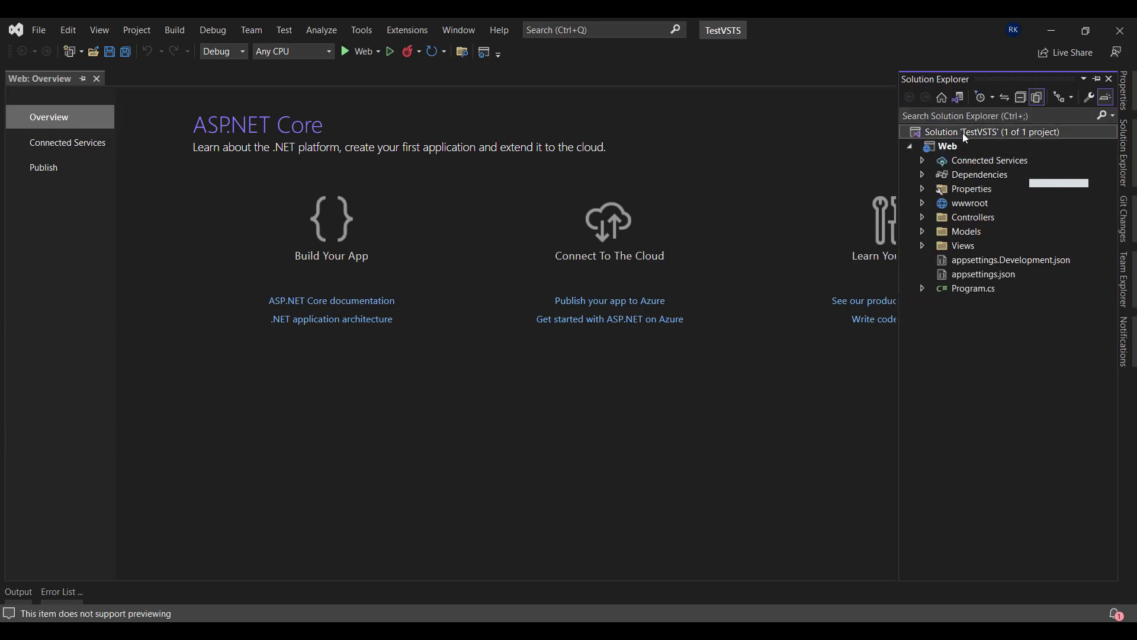
Add Solution 'TestVSTS' to source control from its context menu
right_click(964, 136)
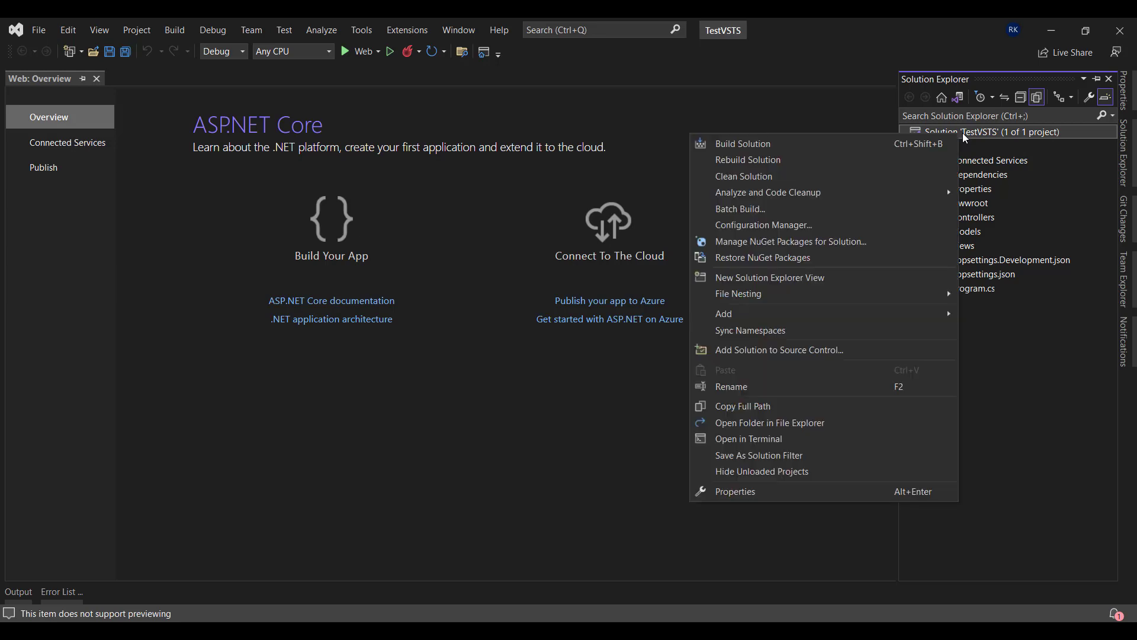
left_click(747, 355)
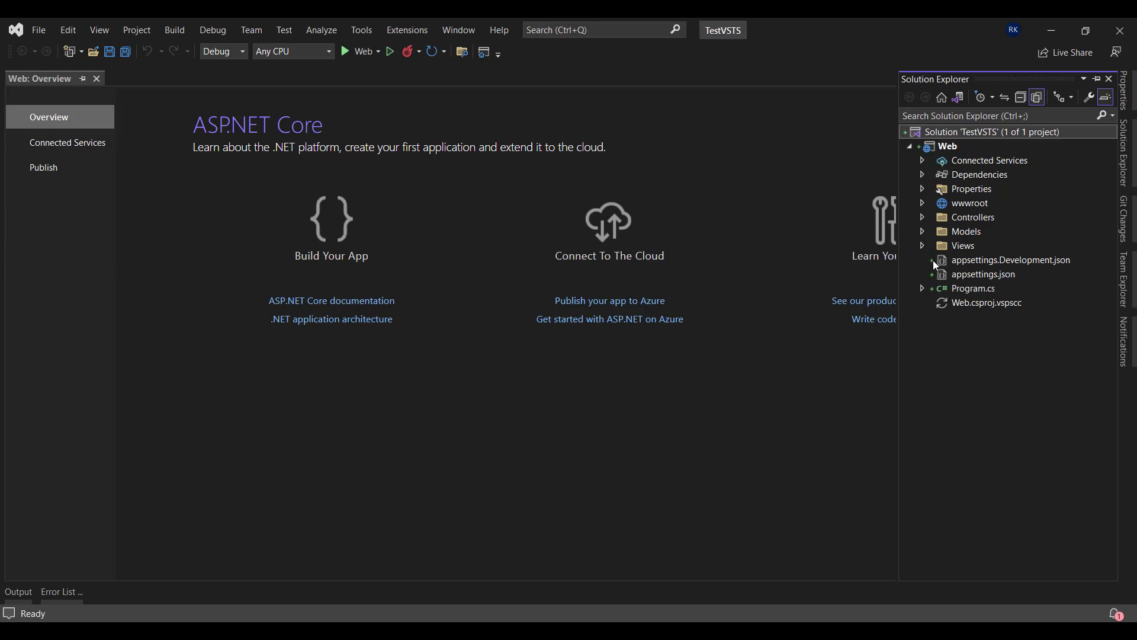
mouse_move(932, 275)
Review the pending changes list, collapsing the Views and wwwroot folders
left_click(1134, 292)
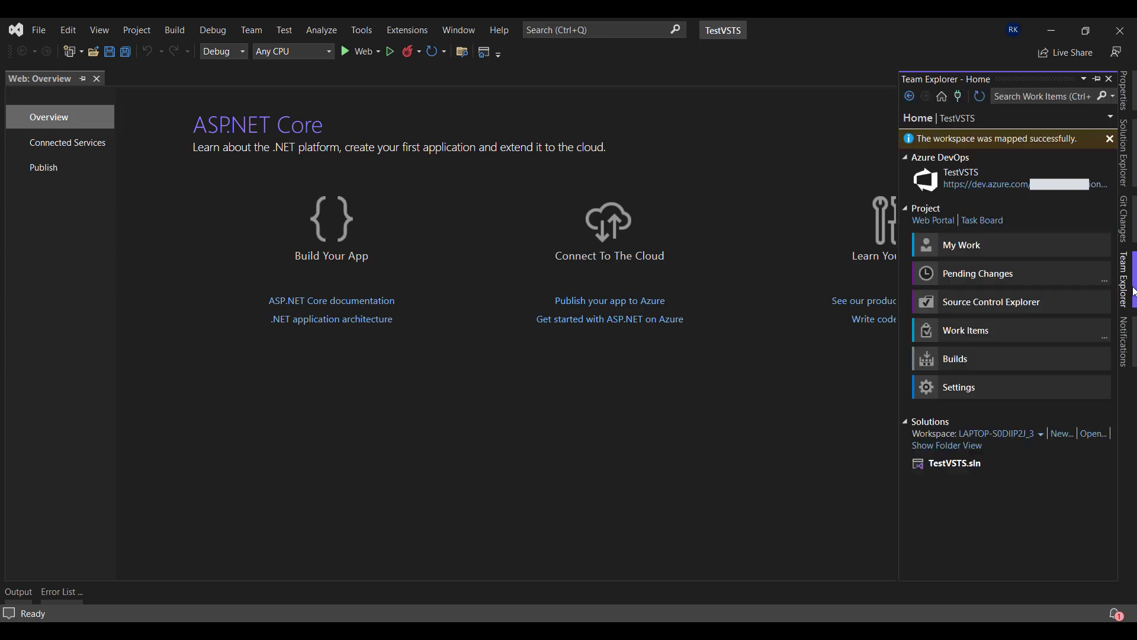
left_click(991, 276)
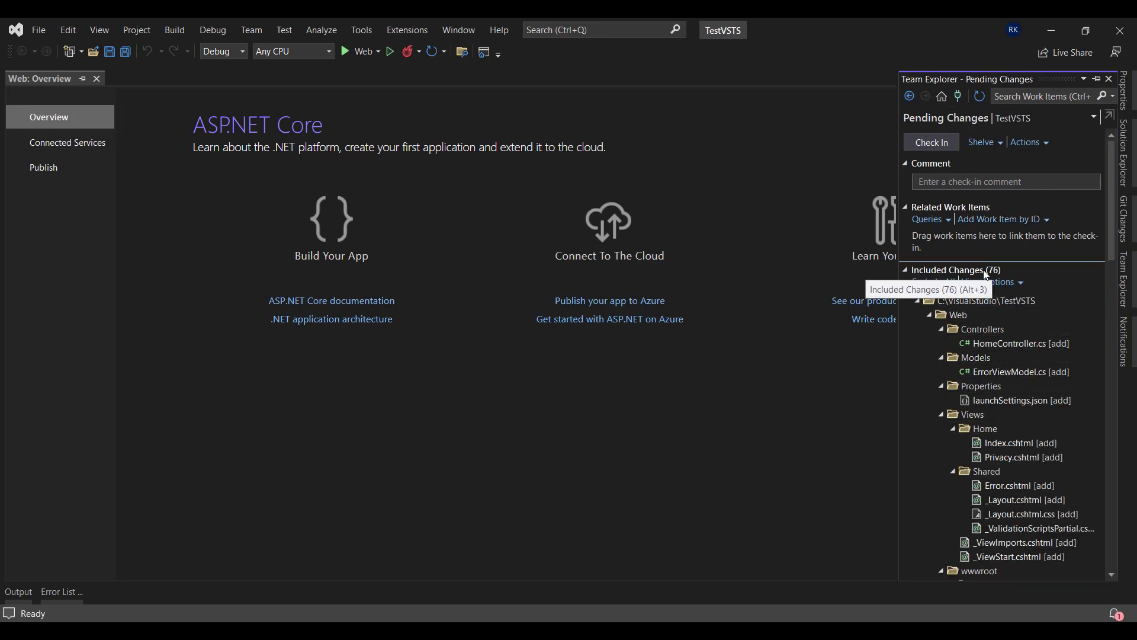
scroll(983, 379, "down", 8)
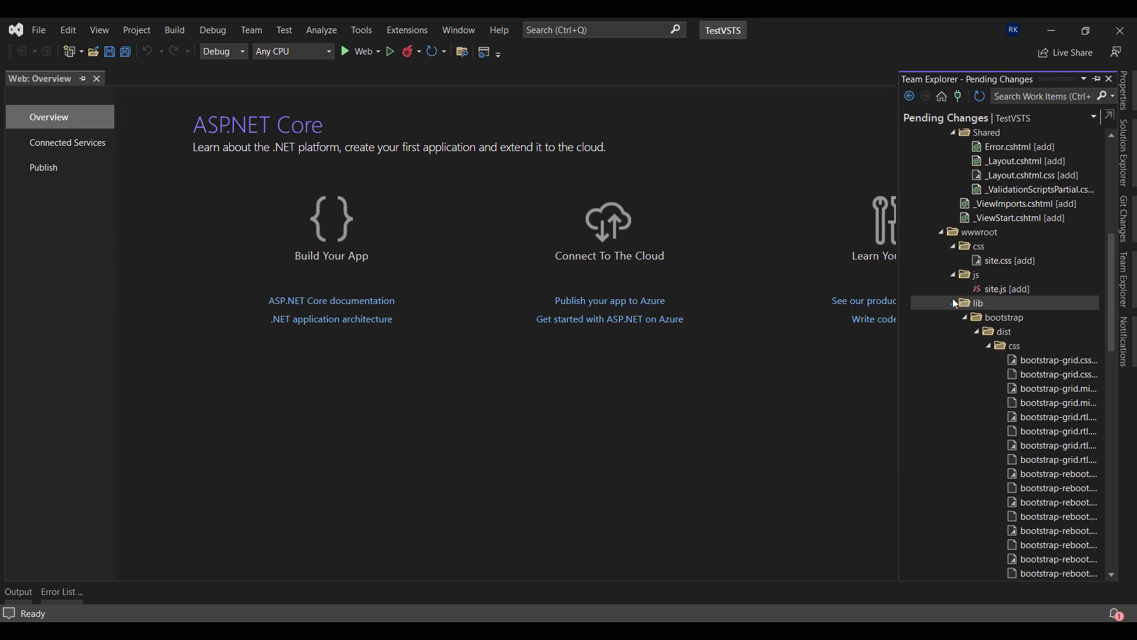
scroll(956, 304, "up", 10)
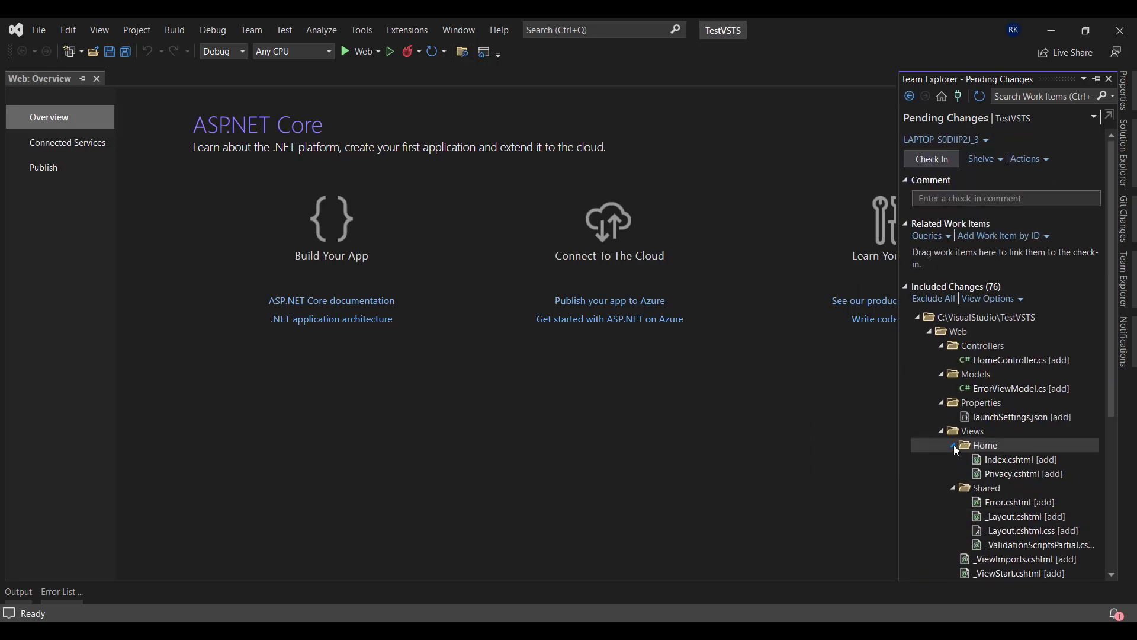
left_click(942, 433)
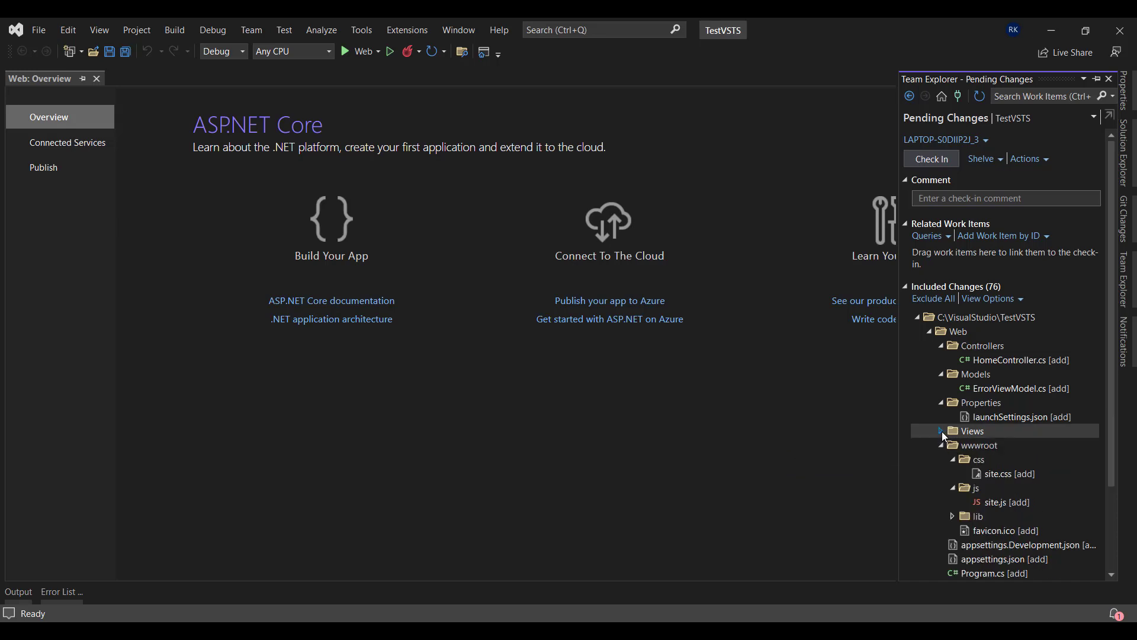
left_click(941, 446)
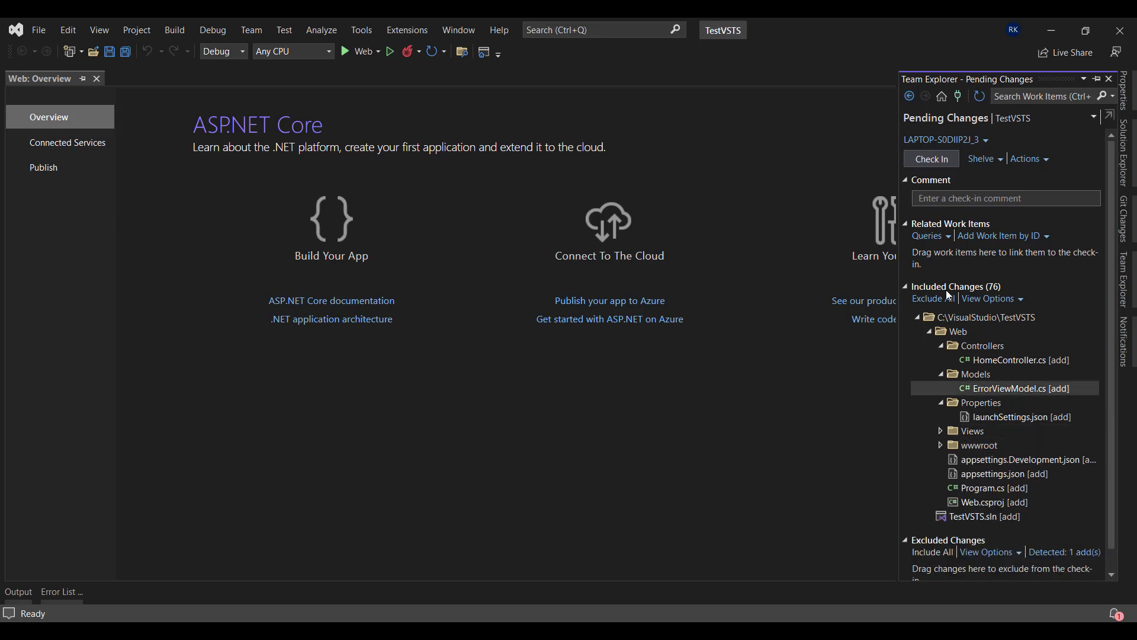
Enter the check-in comment 'Basic Project' and start the check-in
left_click(966, 199)
type("Basic")
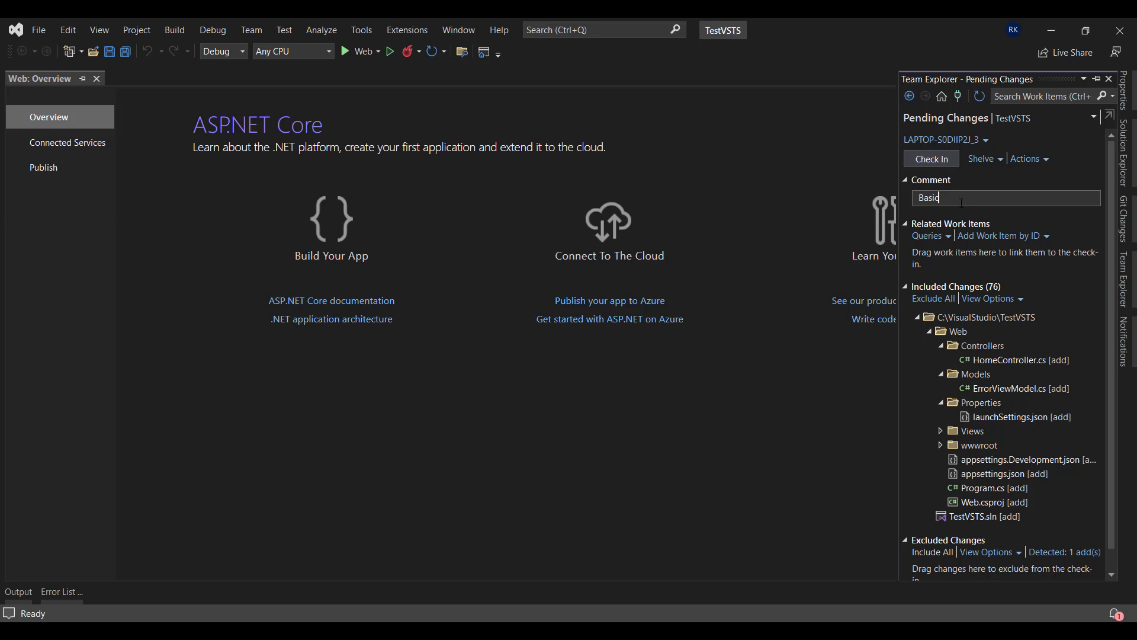
type("Project")
double_click(990, 197)
left_click(989, 197)
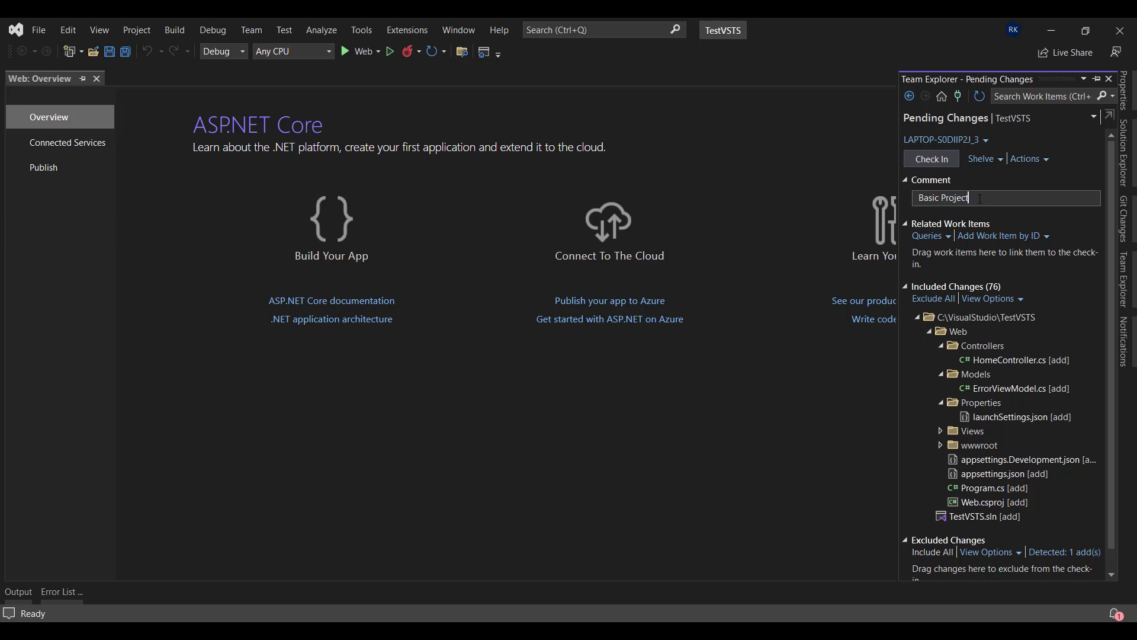
left_click(942, 162)
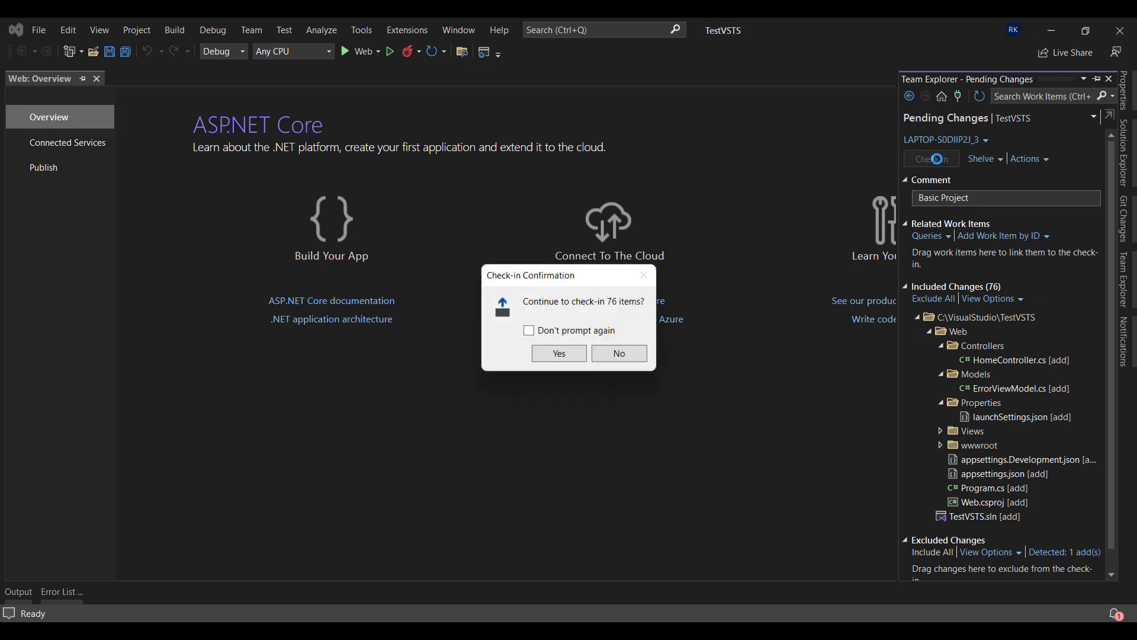
Confirm checking in all 76 items as changeset 22, then return to Solution Explorer
left_click(560, 354)
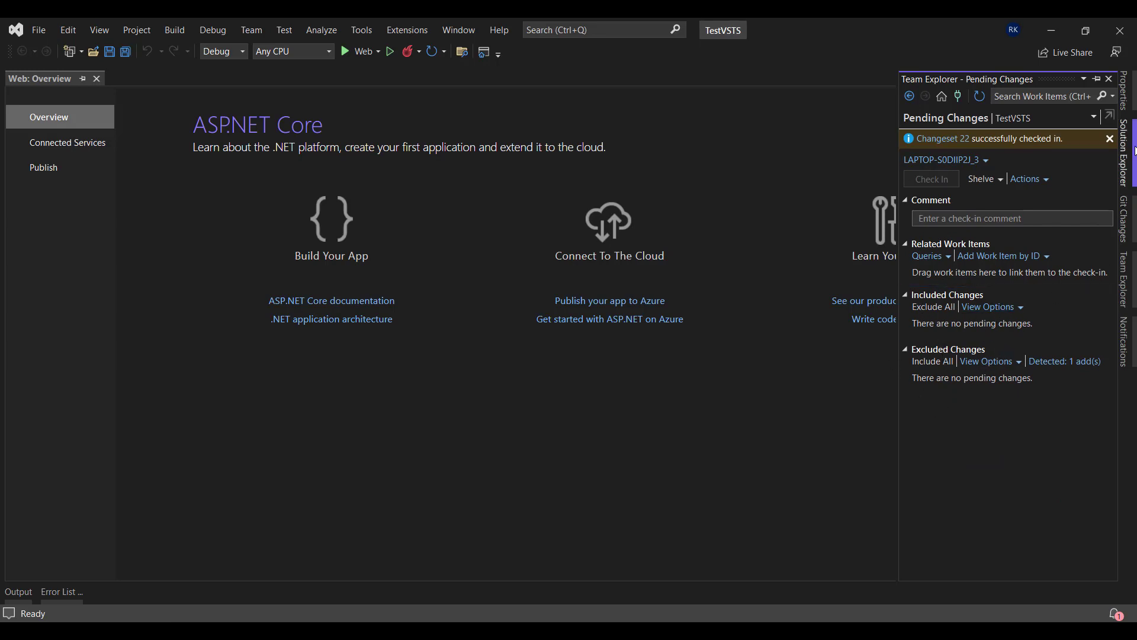
left_click(1122, 178)
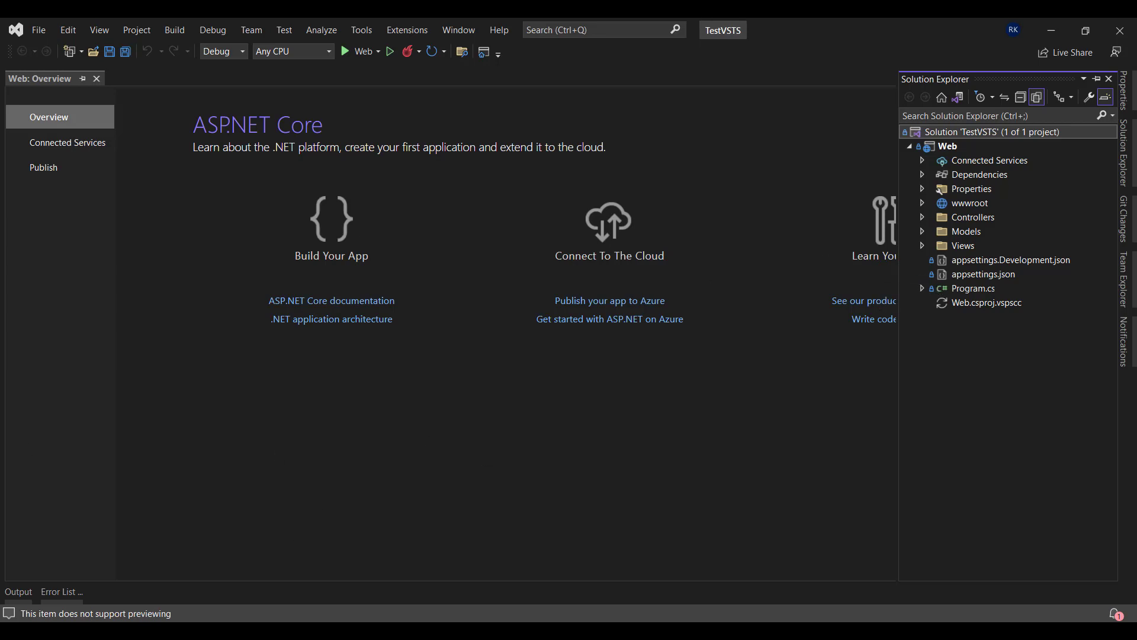
In the browser, reload Azure DevOps Repos > Files and open Web/Models, then return to Visual Studio
key("alt+Tab")
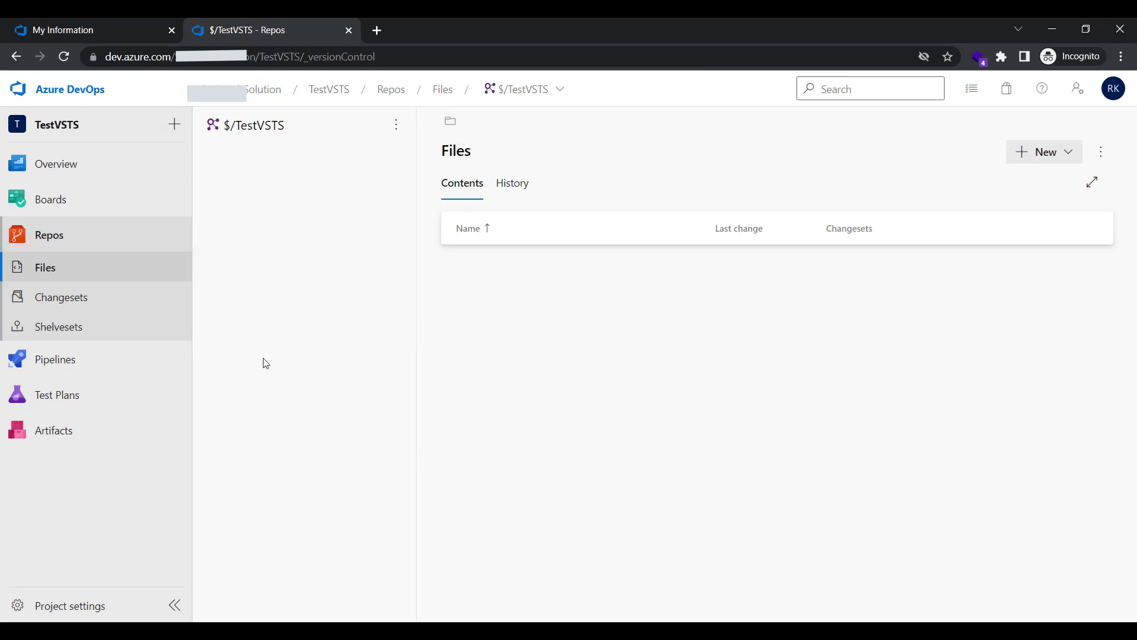
left_click(64, 56)
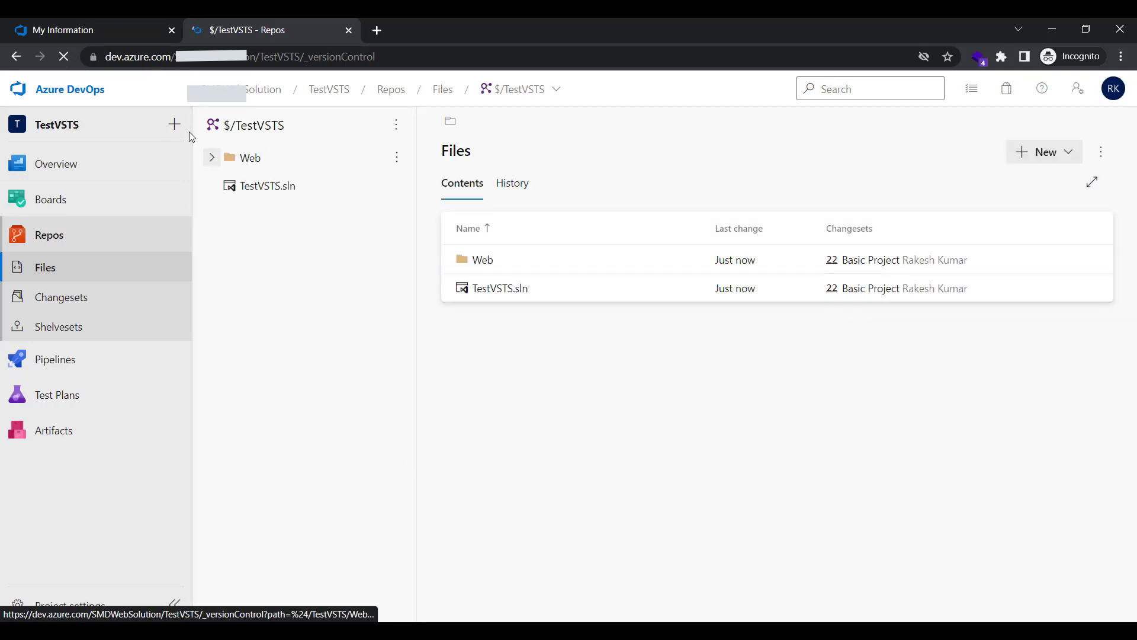
left_click(213, 158)
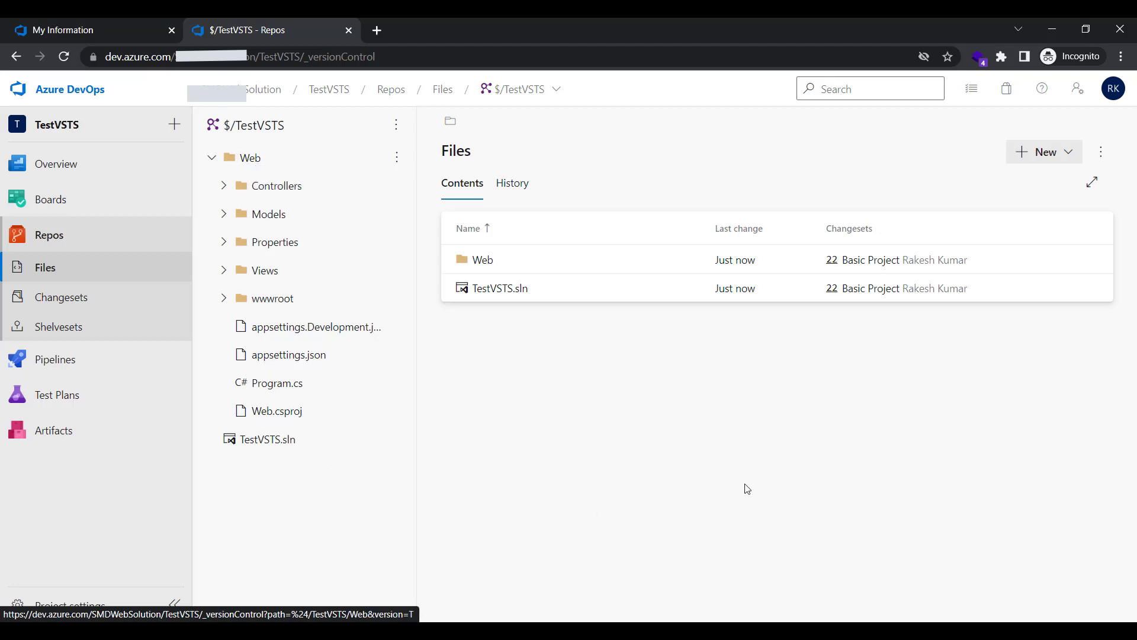
left_click(224, 215)
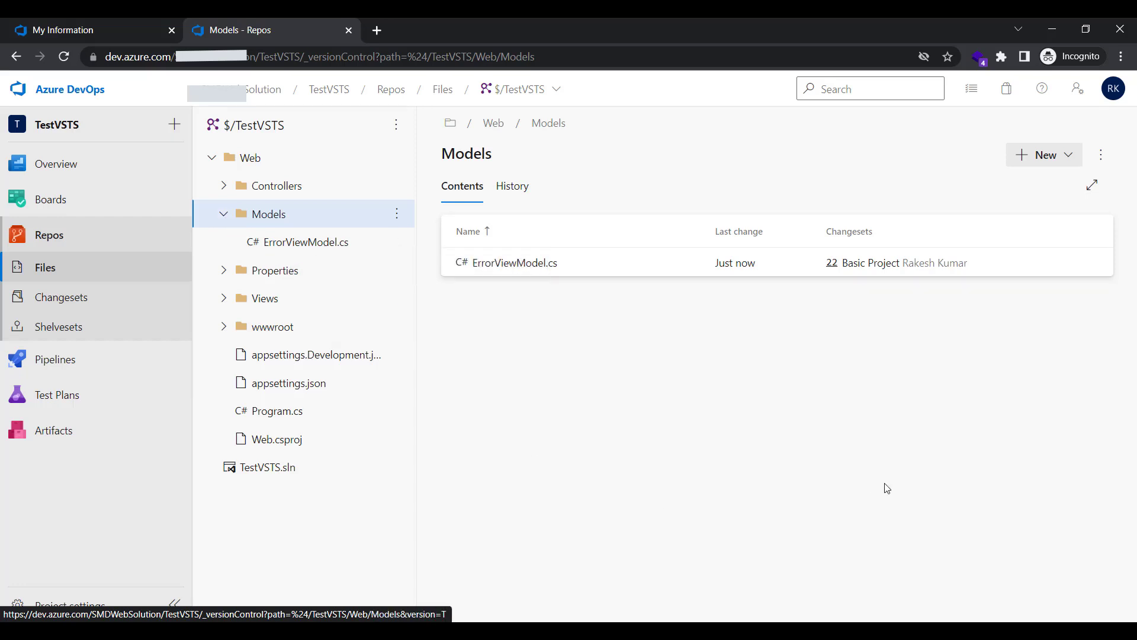
left_click(1053, 30)
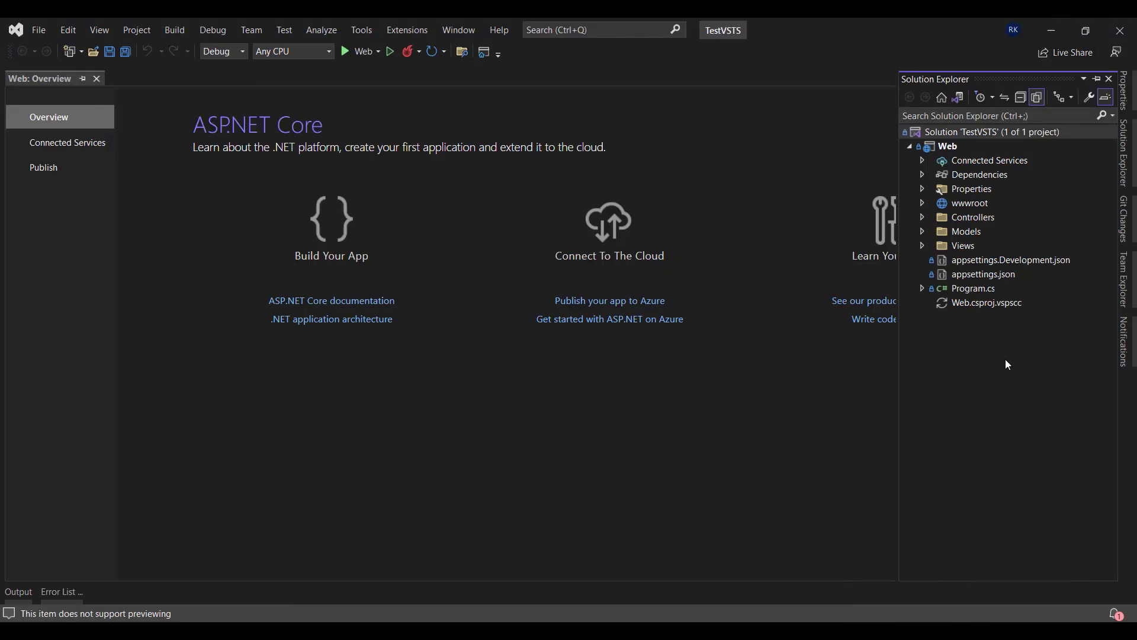
Add a new class file named NewModel.cs to the Web project's Models folder
left_click(923, 231)
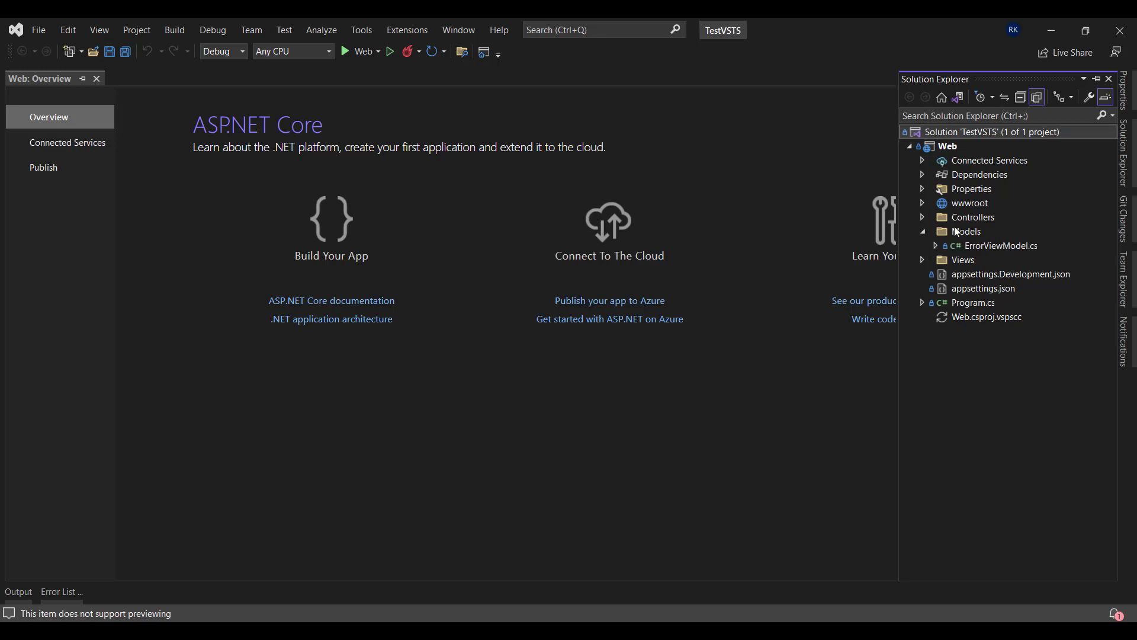
right_click(952, 233)
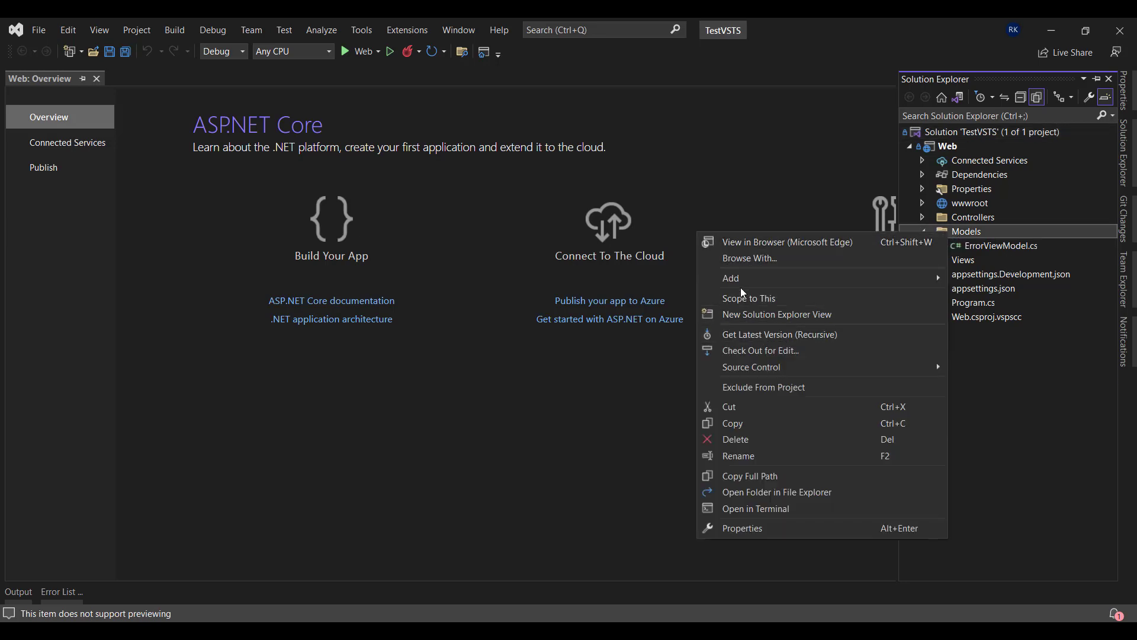
mouse_move(751, 288)
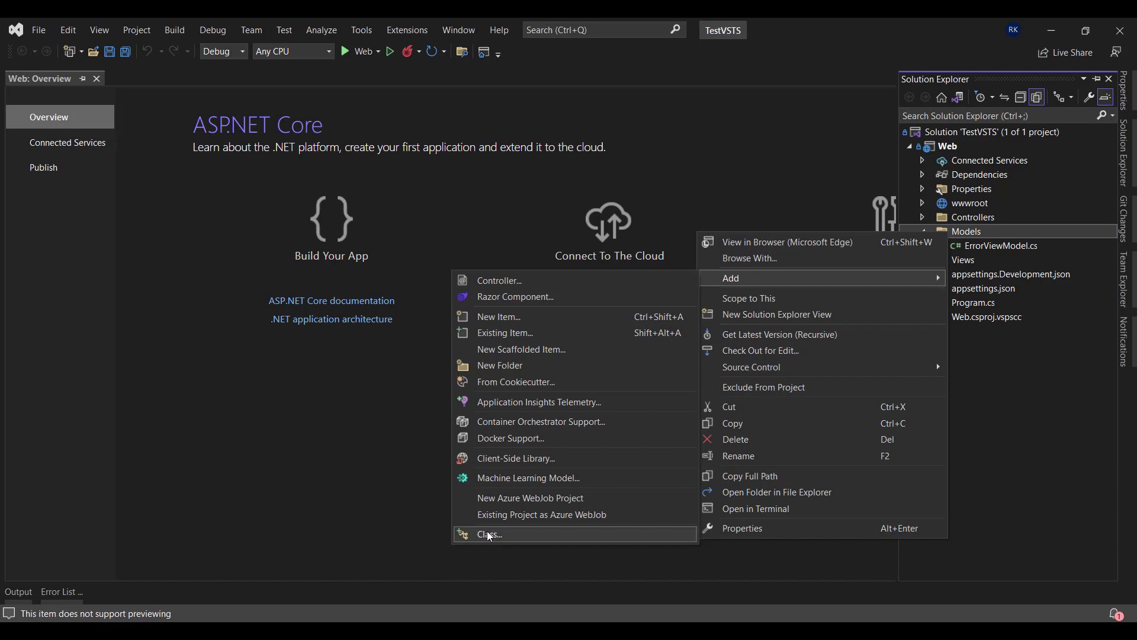
left_click(472, 534)
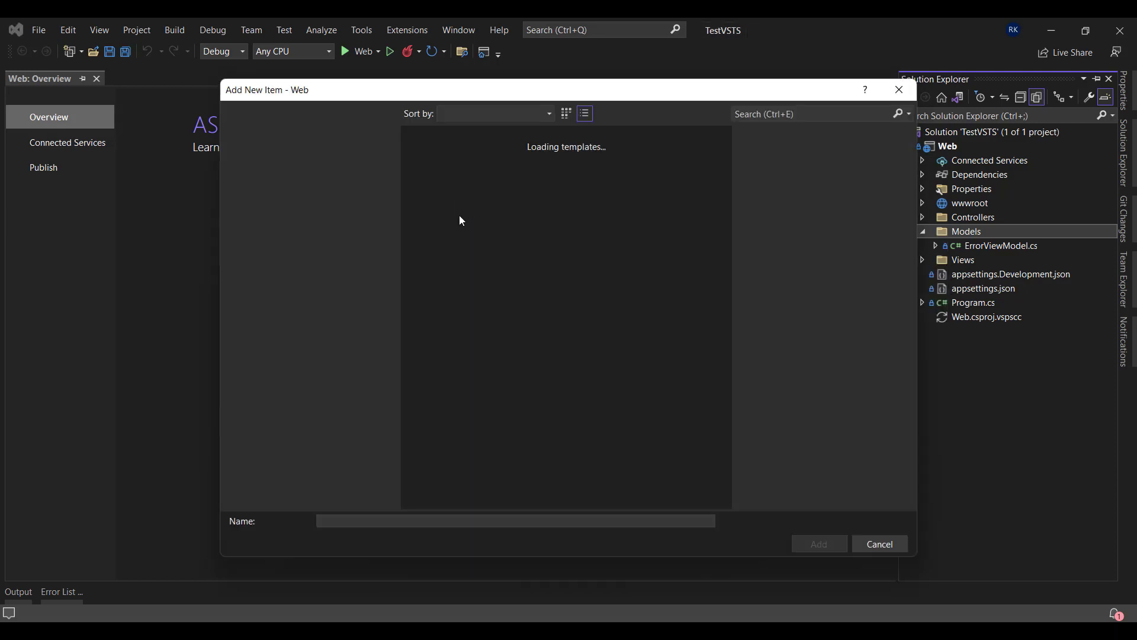
left_click(381, 523)
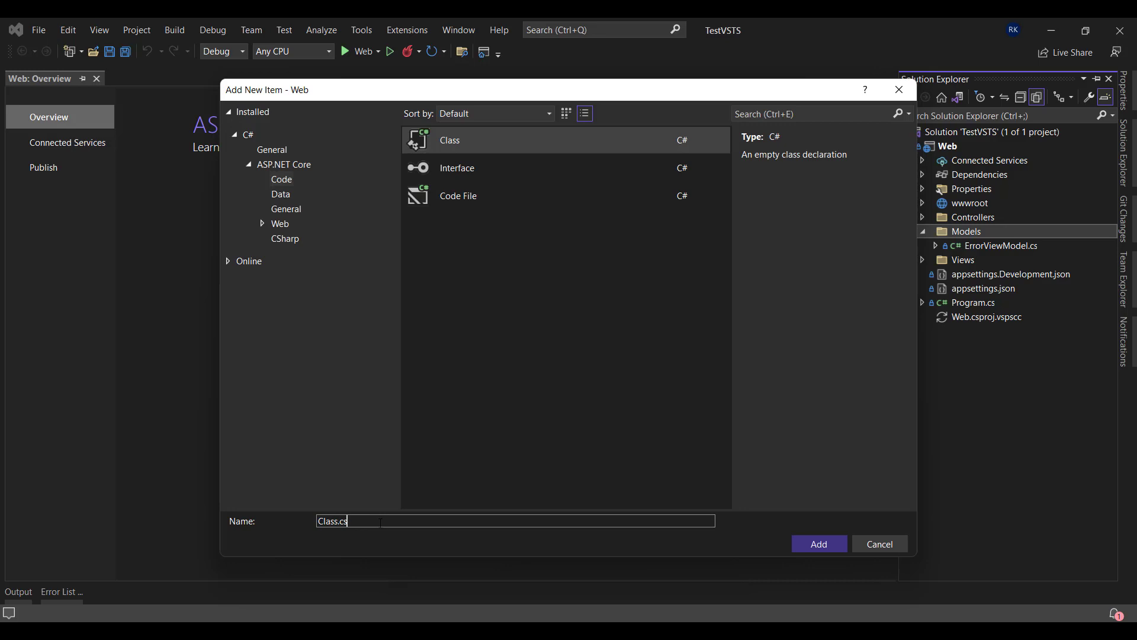
key("Right")
key("shift+Home")
type("NewModel")
left_click(817, 548)
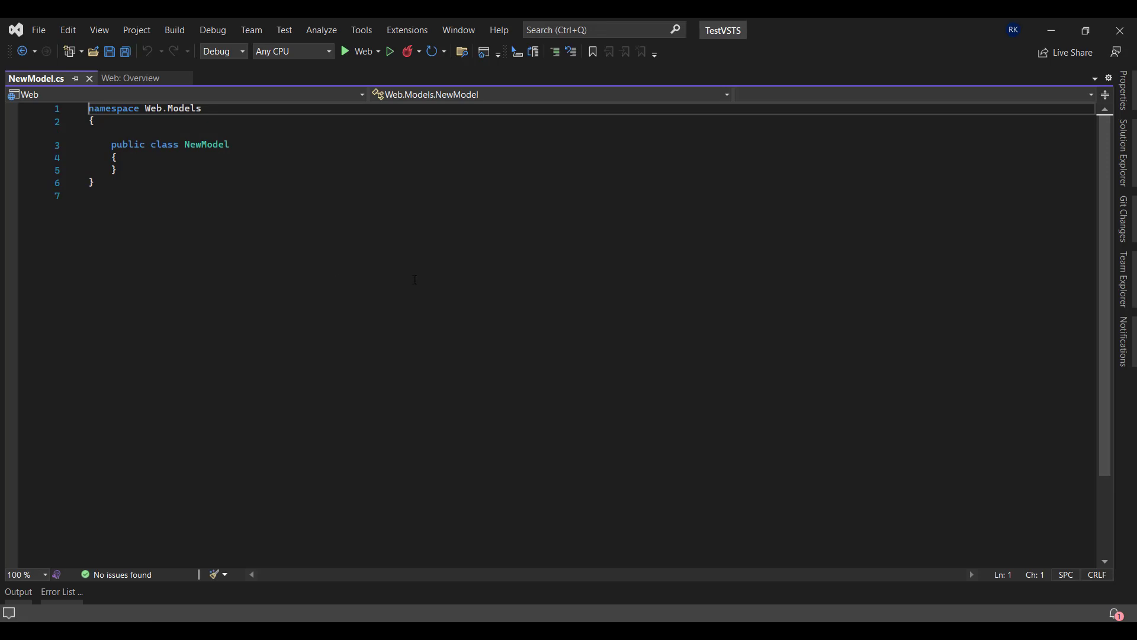
Open Pending Changes and enter the check-in comment 'New Model'
left_click(1124, 153)
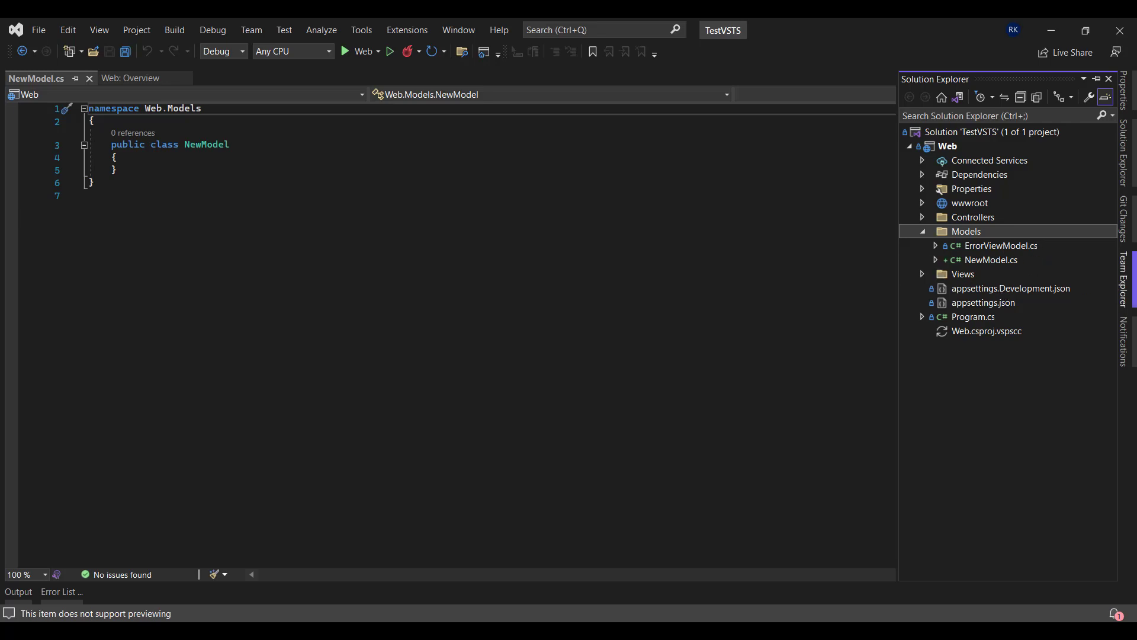
left_click(1124, 278)
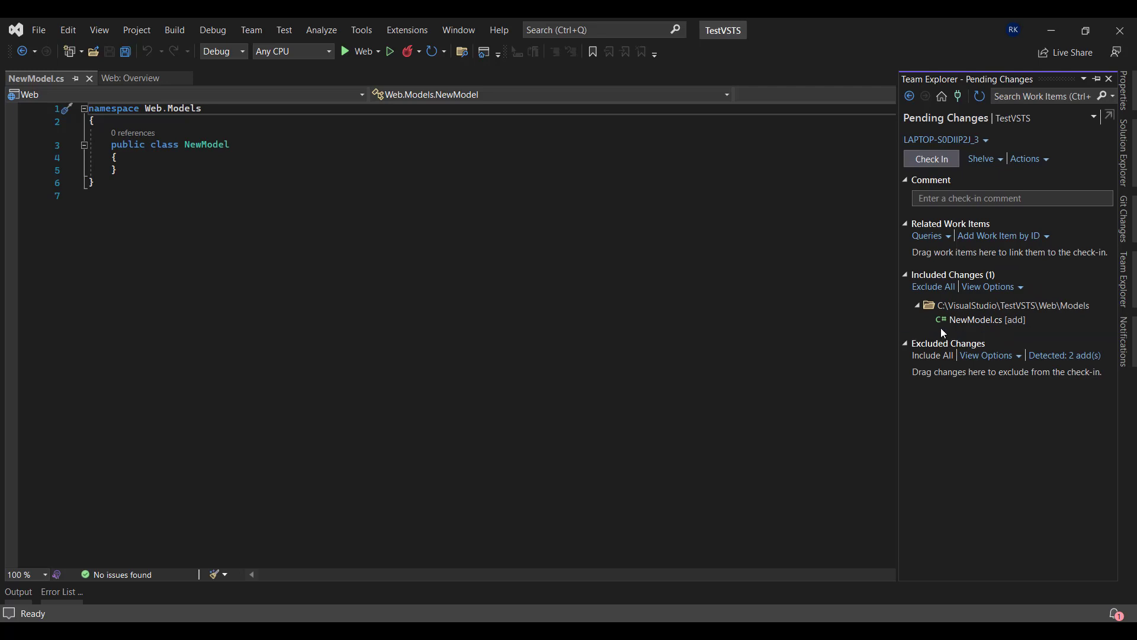
left_click(985, 202)
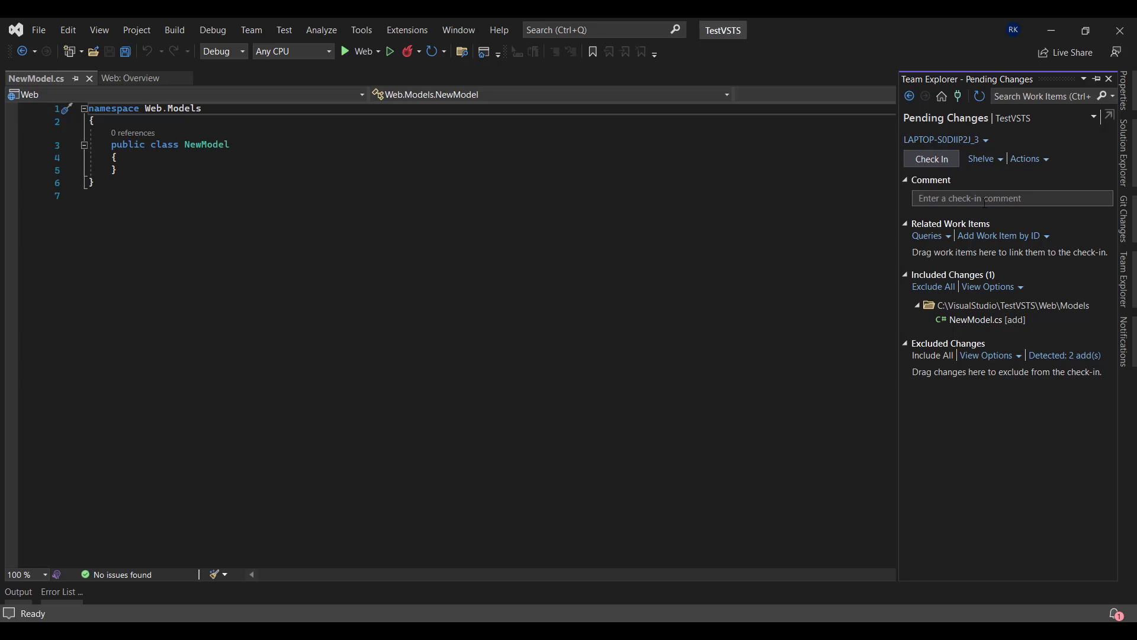
type("New Model")
Check in NewModel.cs as changeset 23, then go back to Solution Explorer
left_click(948, 160)
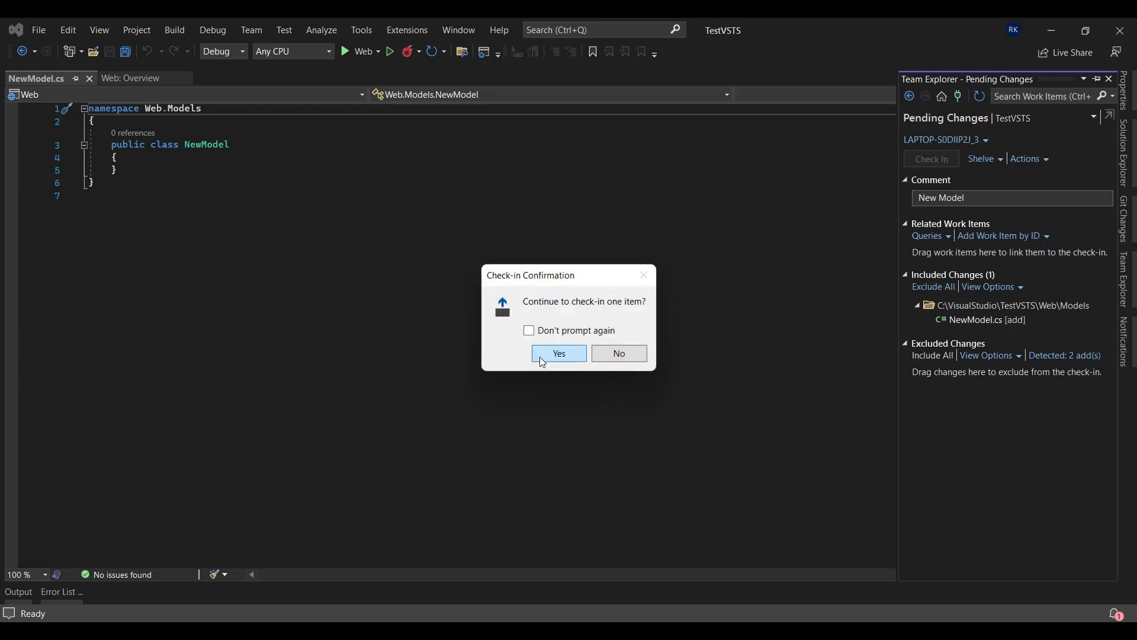
left_click(562, 356)
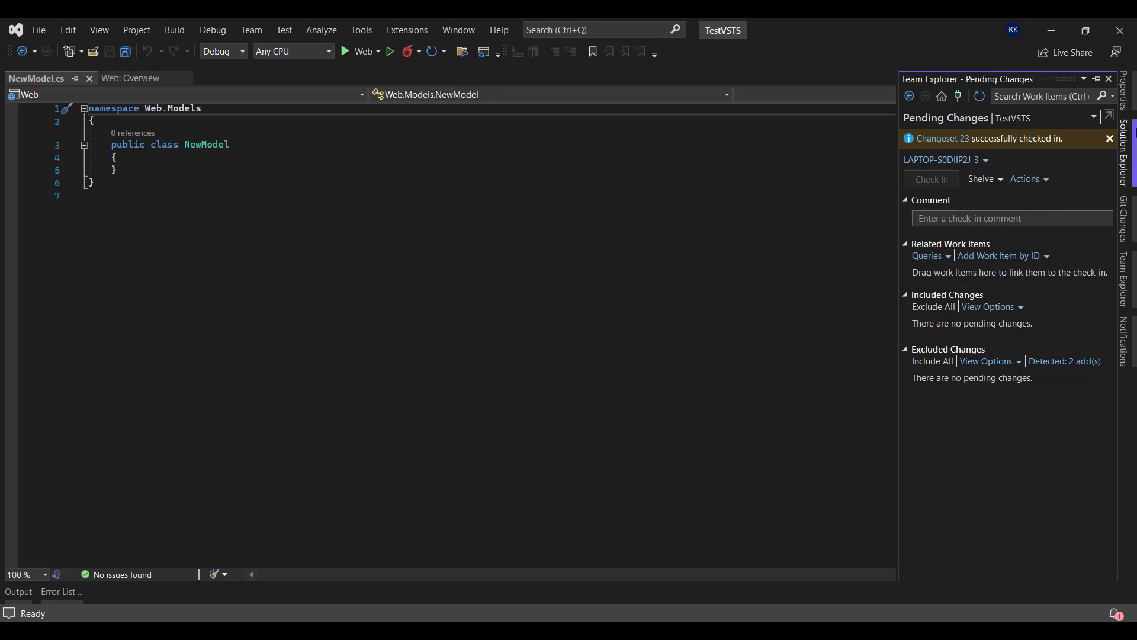
left_click(1123, 153)
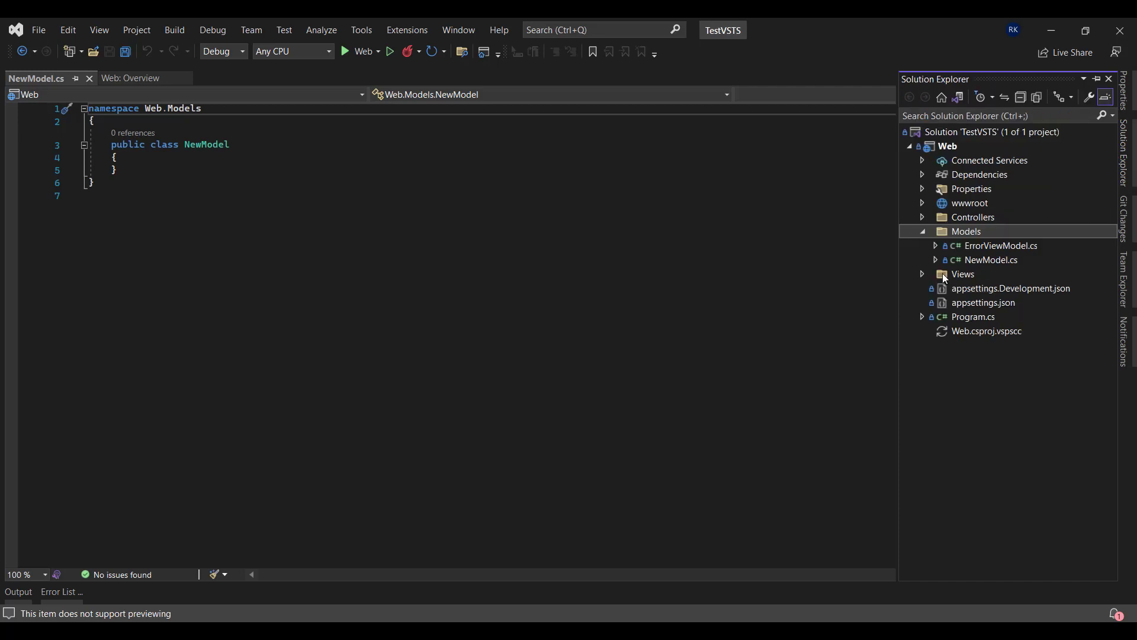
mouse_move(950, 261)
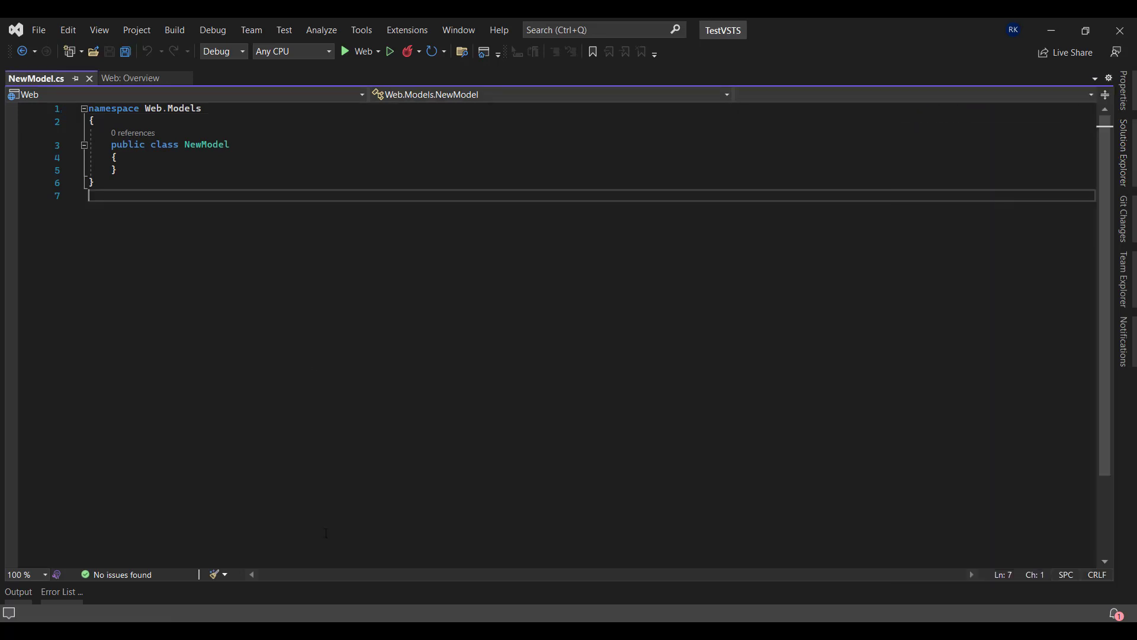
Return to the Azure DevOps browser and reload the Web/Models folder to check for NewModel.cs
key("Escape")
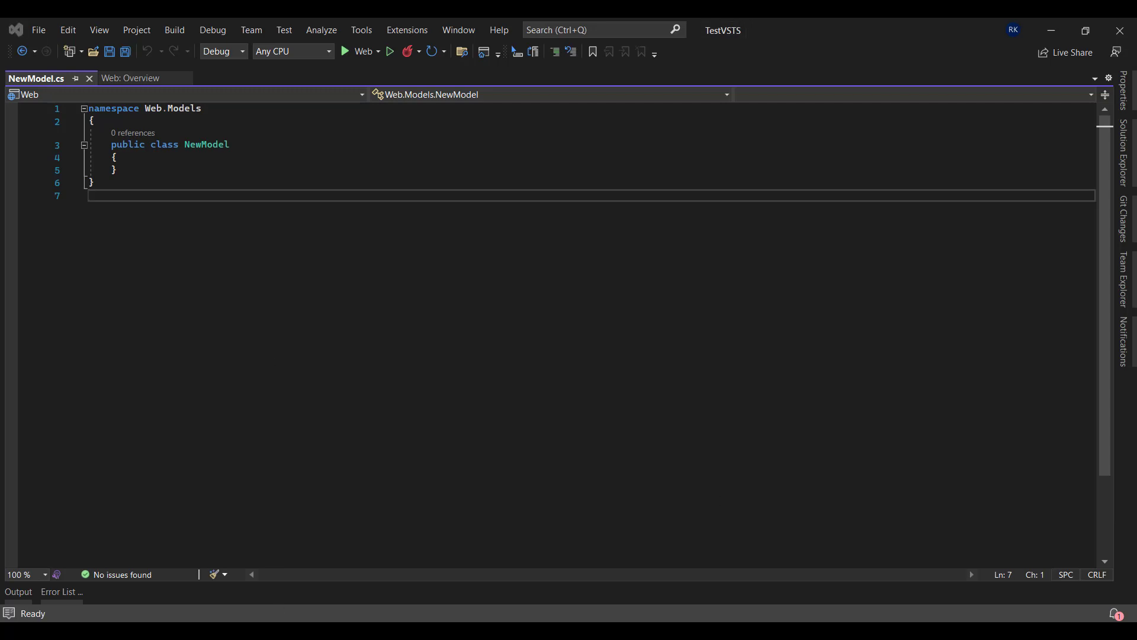
key("alt+Tab")
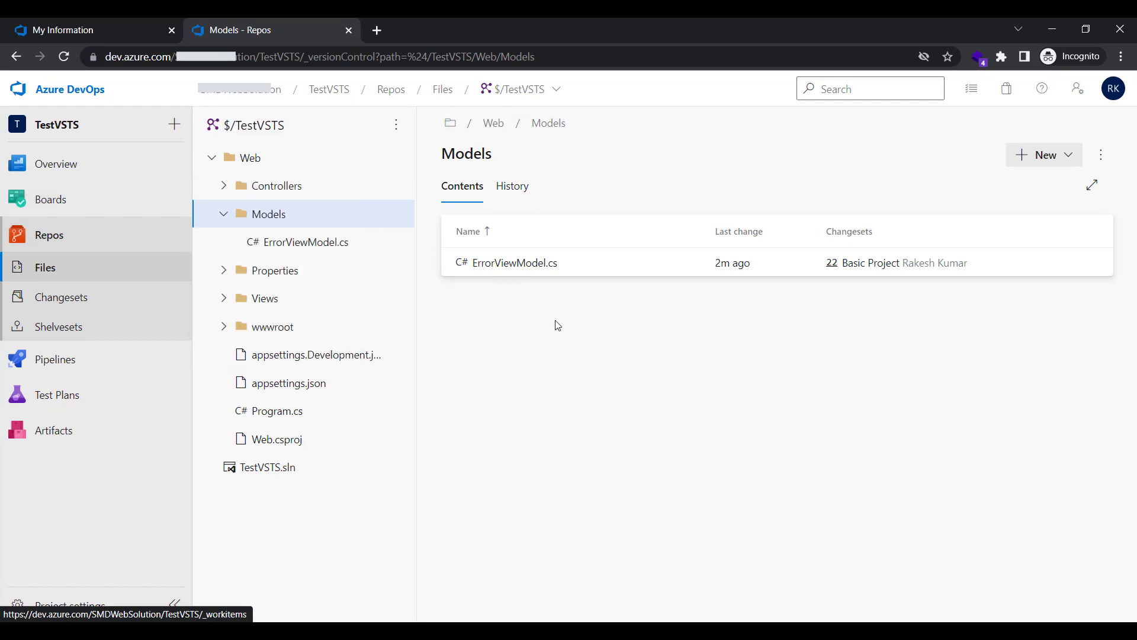
left_click(62, 57)
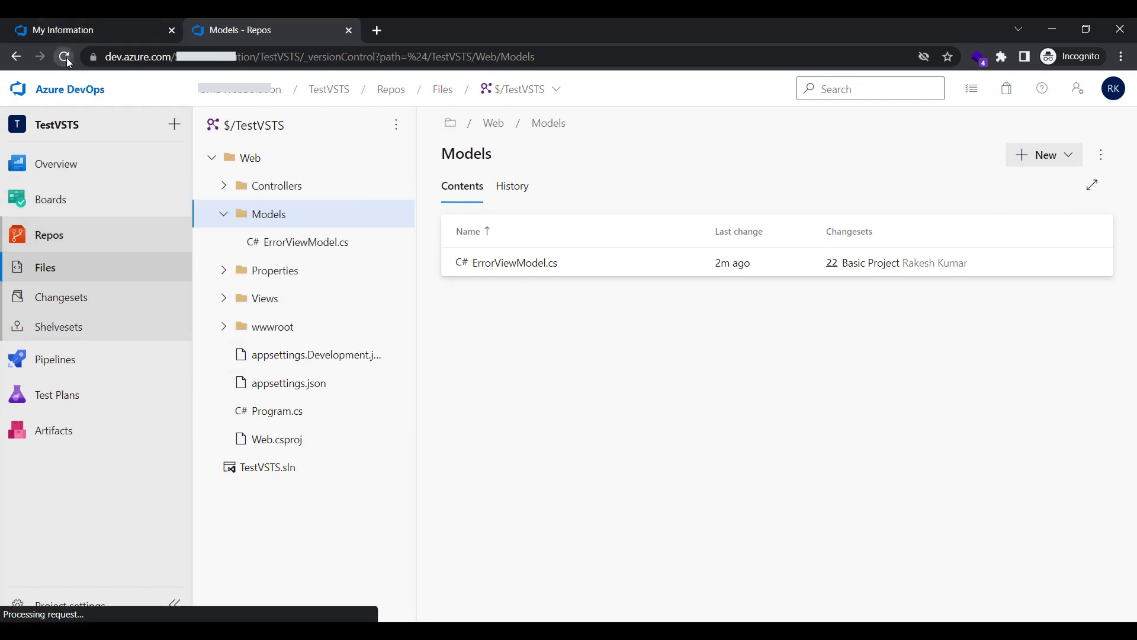